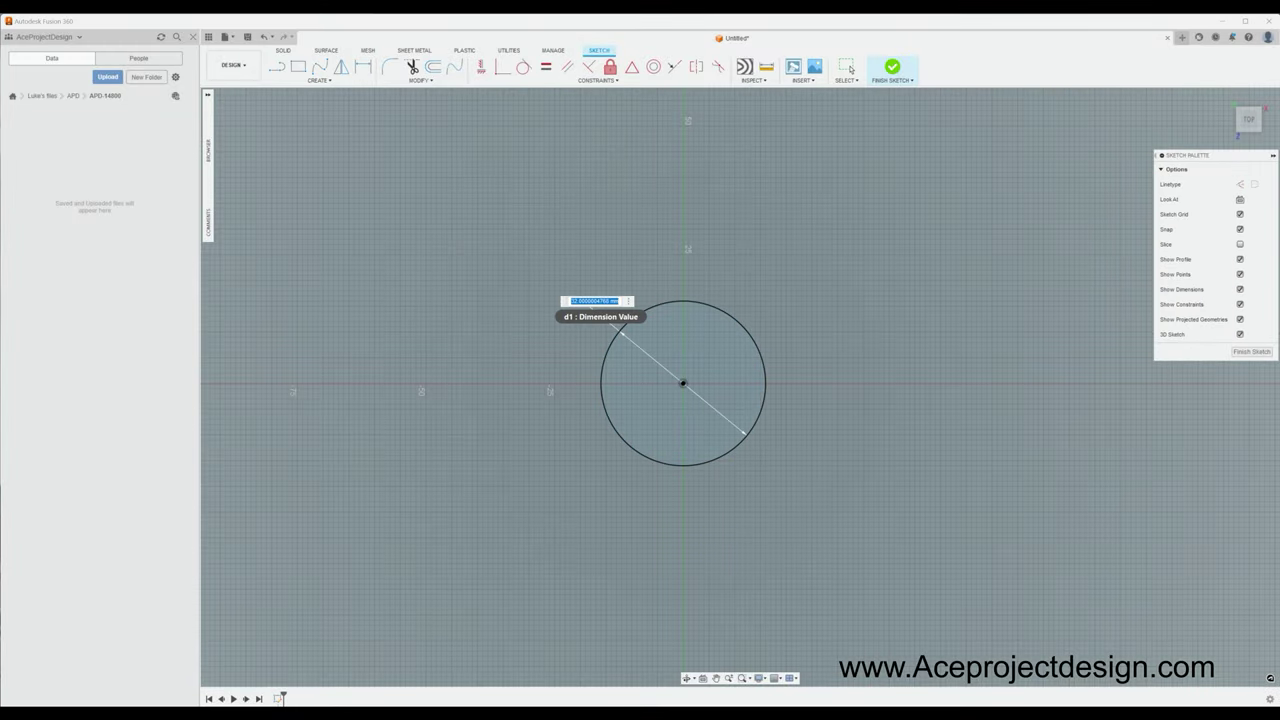
Extrude the 120 mm diameter circle 30 mm into a disc
key("Return")
key("e")
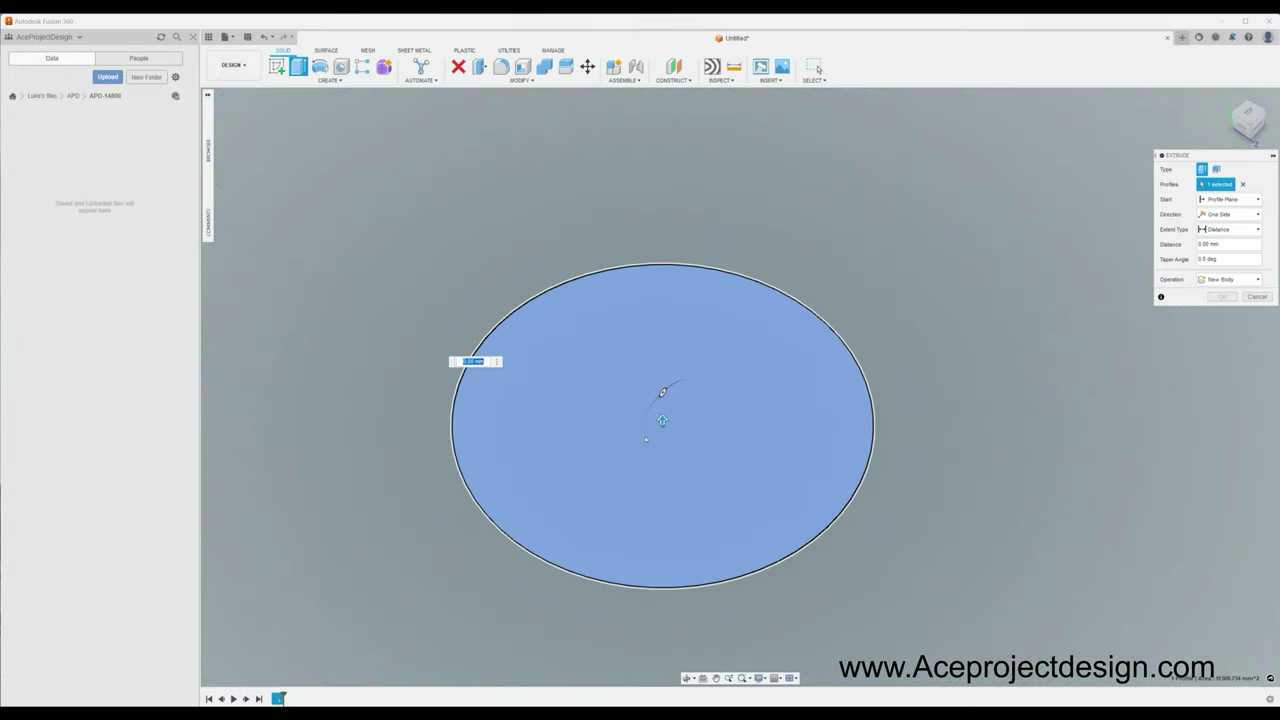
key("Return")
Draw the shoulder profile lines in a sketch on the front plane
left_click(277, 66)
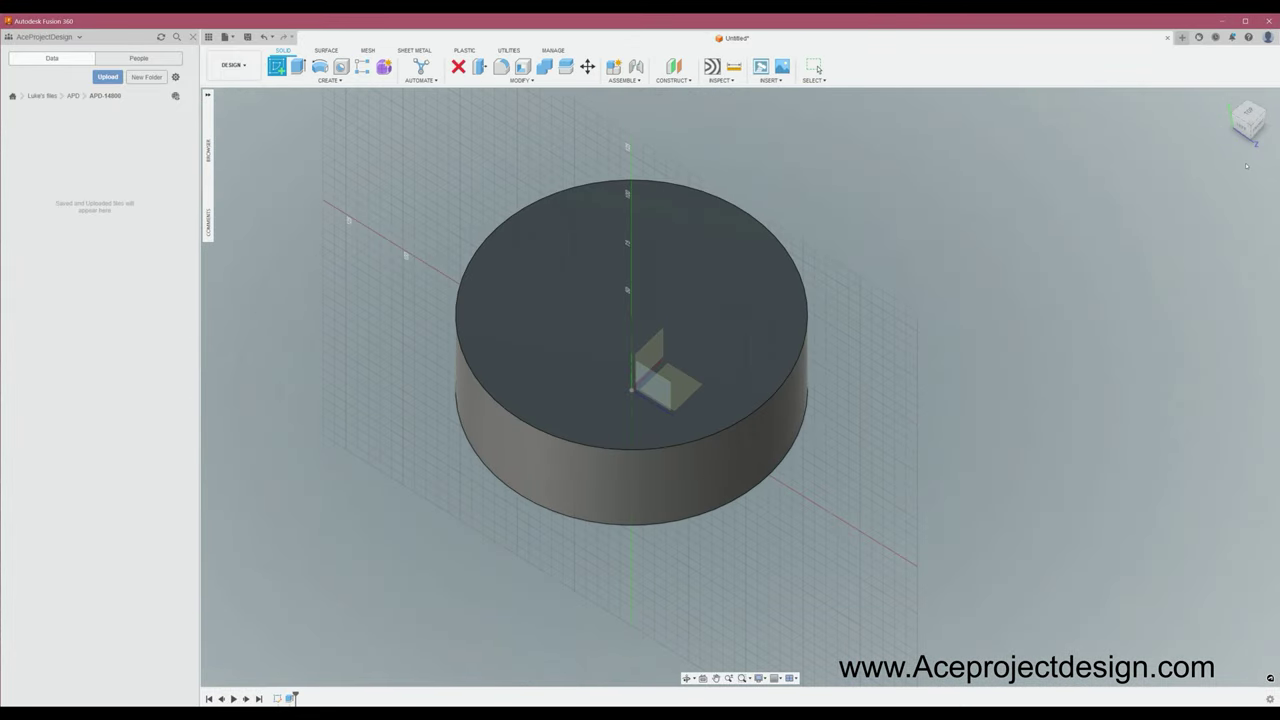
left_click(685, 340)
left_click(685, 340)
key("l")
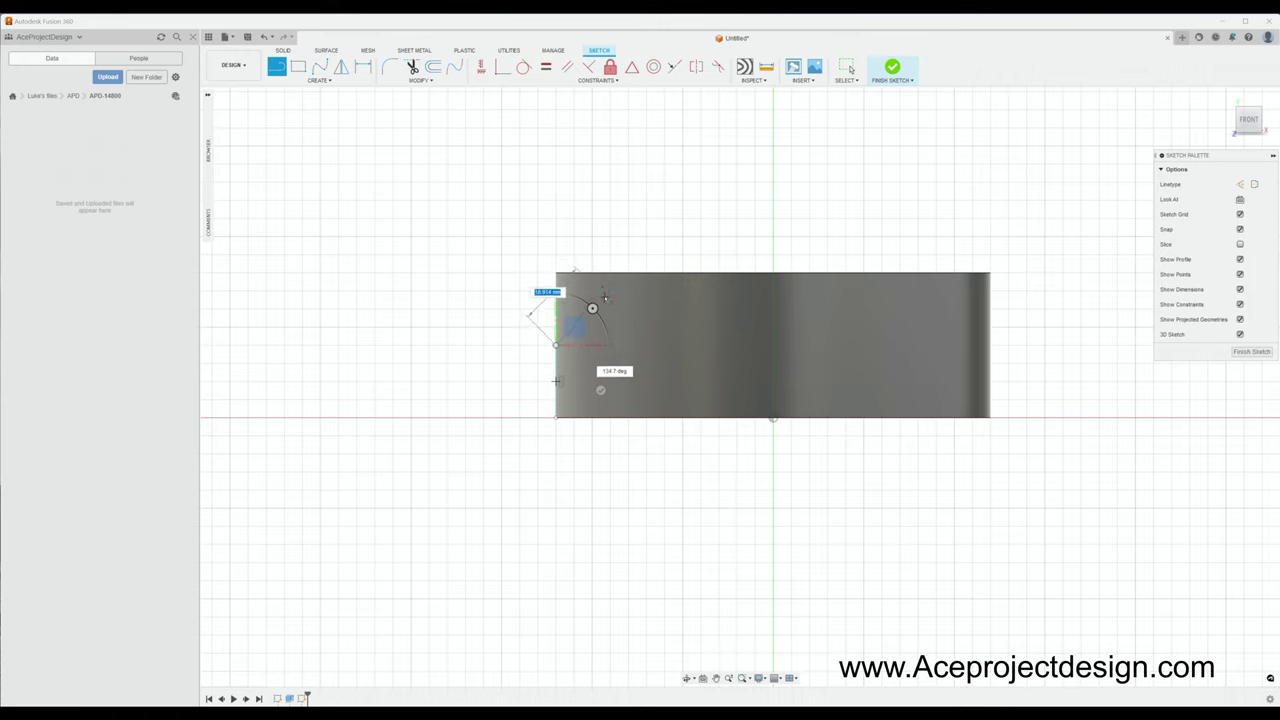
scroll(580, 320, "up", 2)
key("Escape")
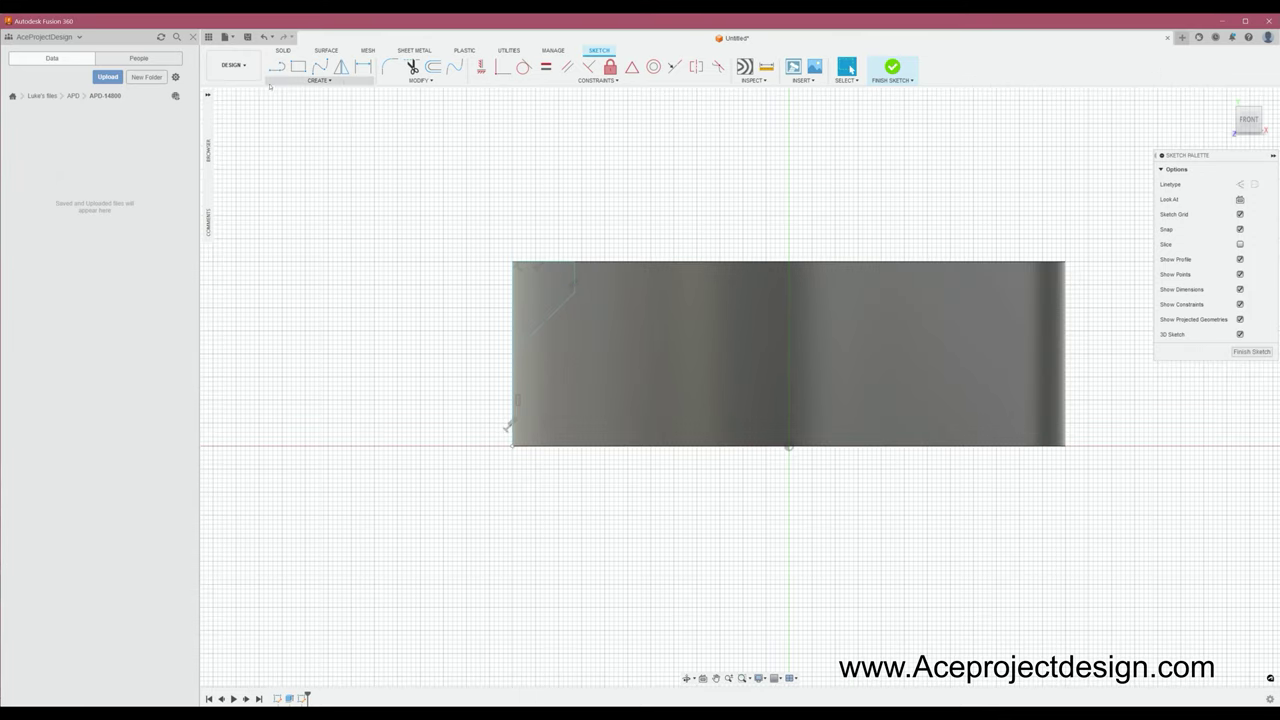
Hide the disc body and dimension the profile, including the 8 mm side
left_click(222, 157)
left_click(244, 169)
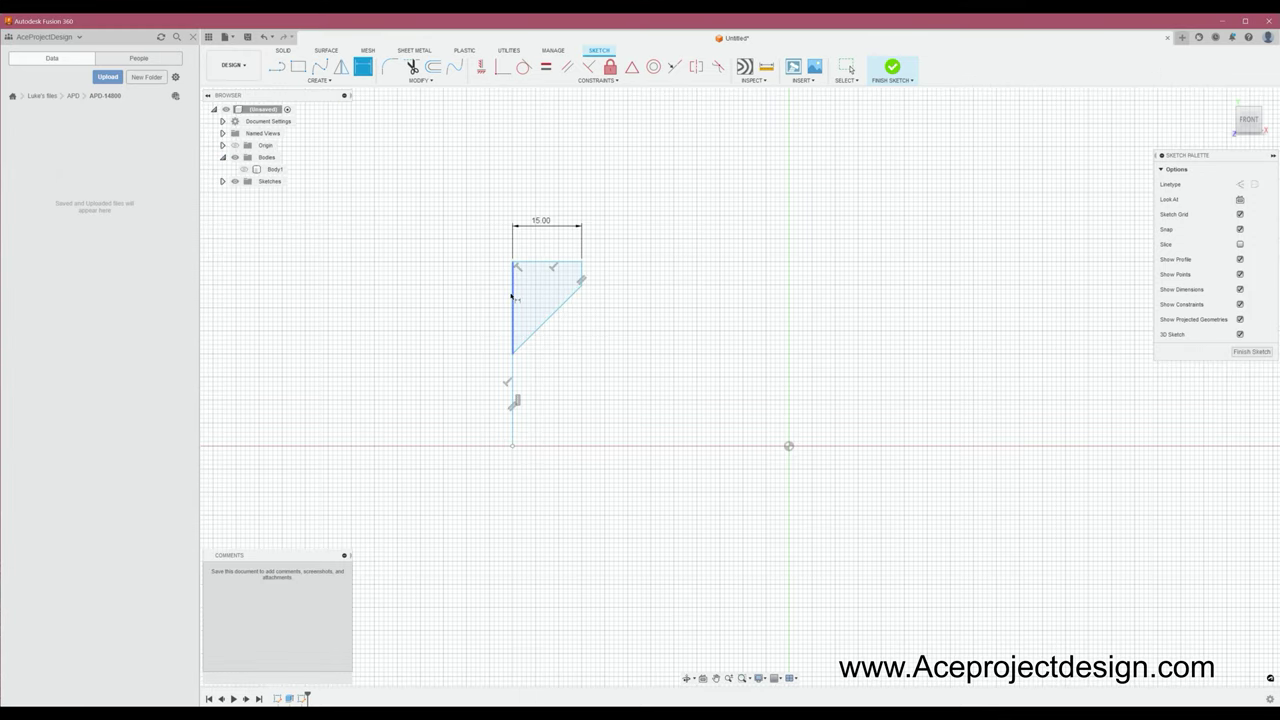
type("8")
key("Return")
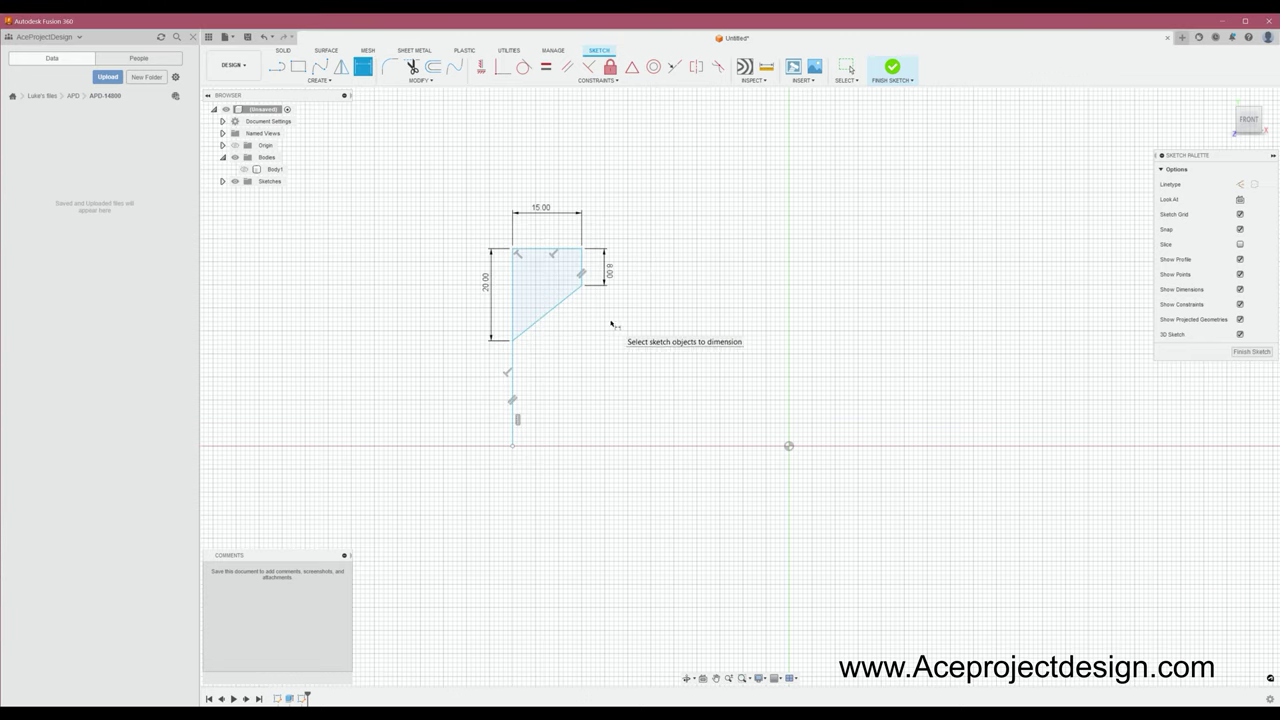
left_click(790, 447)
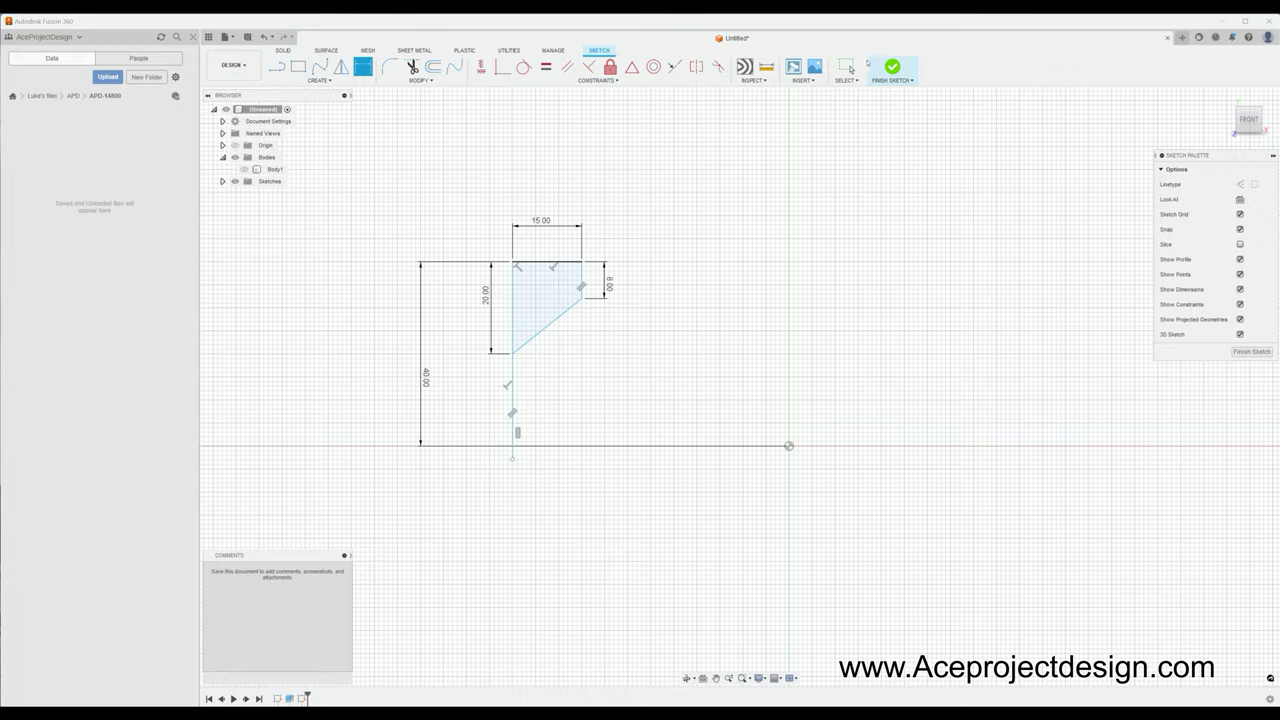
Revolve the profile into the tapered shoulder and raised collar
left_click(512, 400)
key("Return")
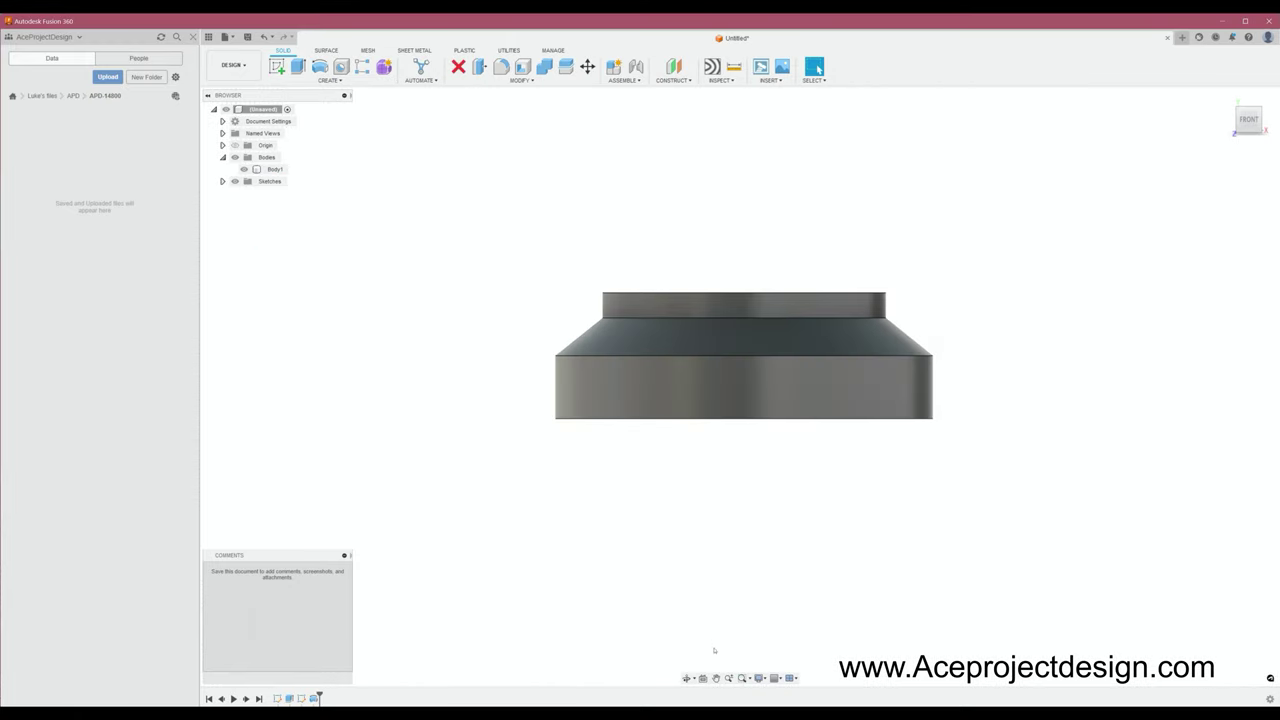
left_click(1233, 105)
Shell the base into a cup by removing its top face
left_click(523, 66)
left_click(680, 330)
mouse_move(700, 340)
middle_mouse_down("shift")
mouse_move(740, 355)
mouse_move(741, 420)
middle_mouse_up("shift")
key("Return")
key("Return")
Sketch the ring circles, centred on the origin, on the collar's top face
left_click(814, 66)
left_click(750, 400)
key("c")
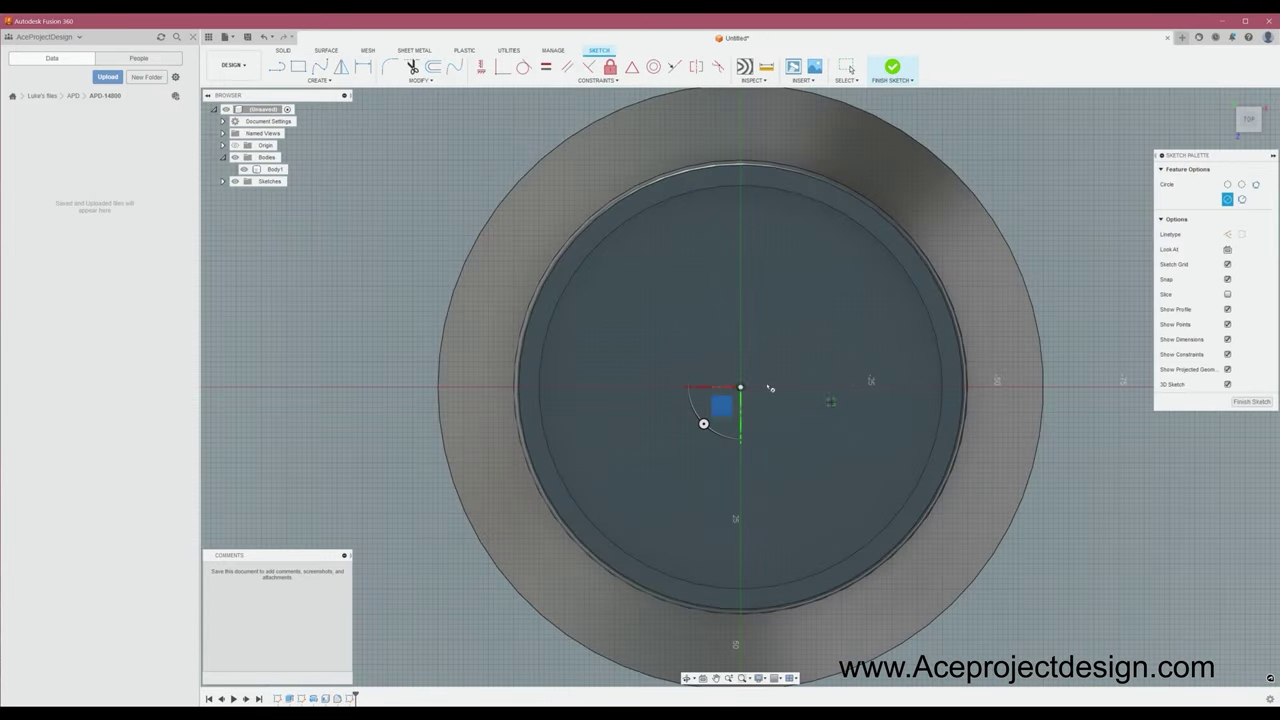
left_click(740, 383)
scroll(791, 428, "up", 3)
left_click(512, 340)
middle_click_drag(500, 346, 533, 368, "shift")
scroll(533, 368, "up", 3)
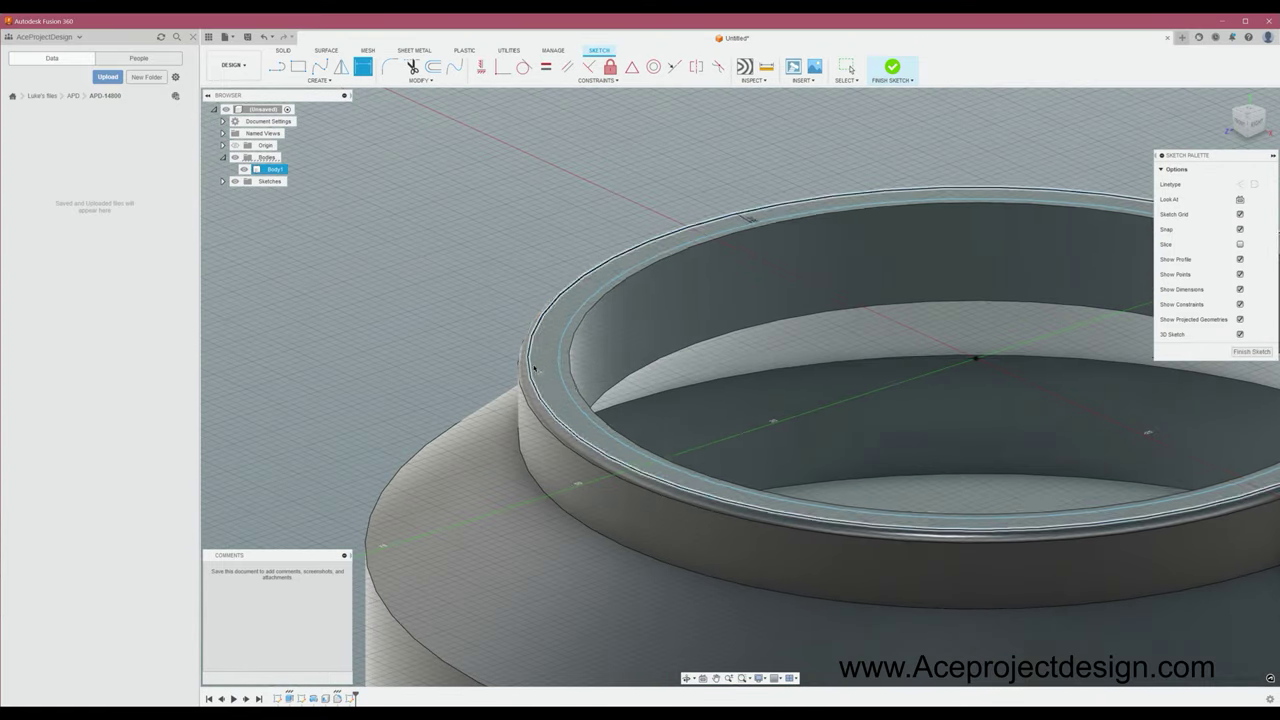
key("Escape")
scroll(571, 294, "down", 2)
mouse_move(543, 305)
middle_mouse_down("shift")
mouse_move(744, 316)
mouse_move(700, 250)
middle_mouse_up("shift")
scroll(591, 284, "down", 5)
left_click(892, 67)
Cut the ring profile 7 mm into the collar as a groove, then start a new design
left_click(555, 210)
key("e")
left_click_drag(560, 216, 561, 263)
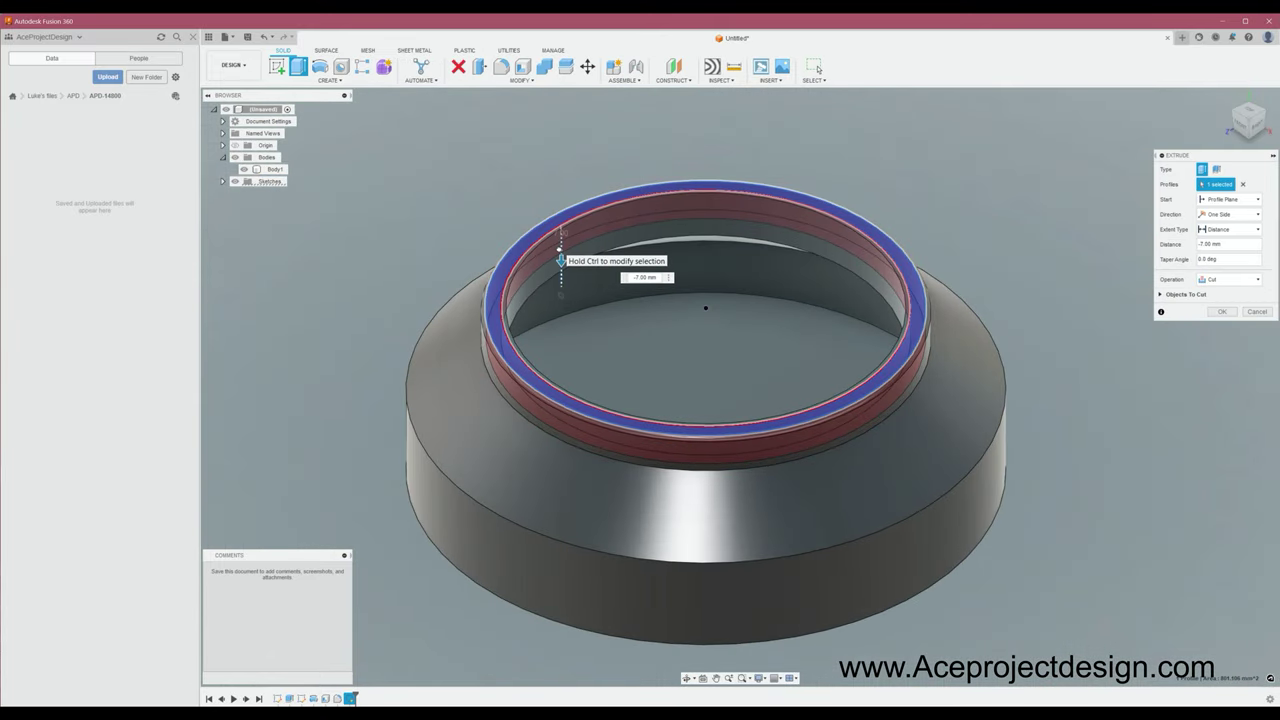
key("Return")
scroll(560, 255, "down", 2)
key("ctrl+n")
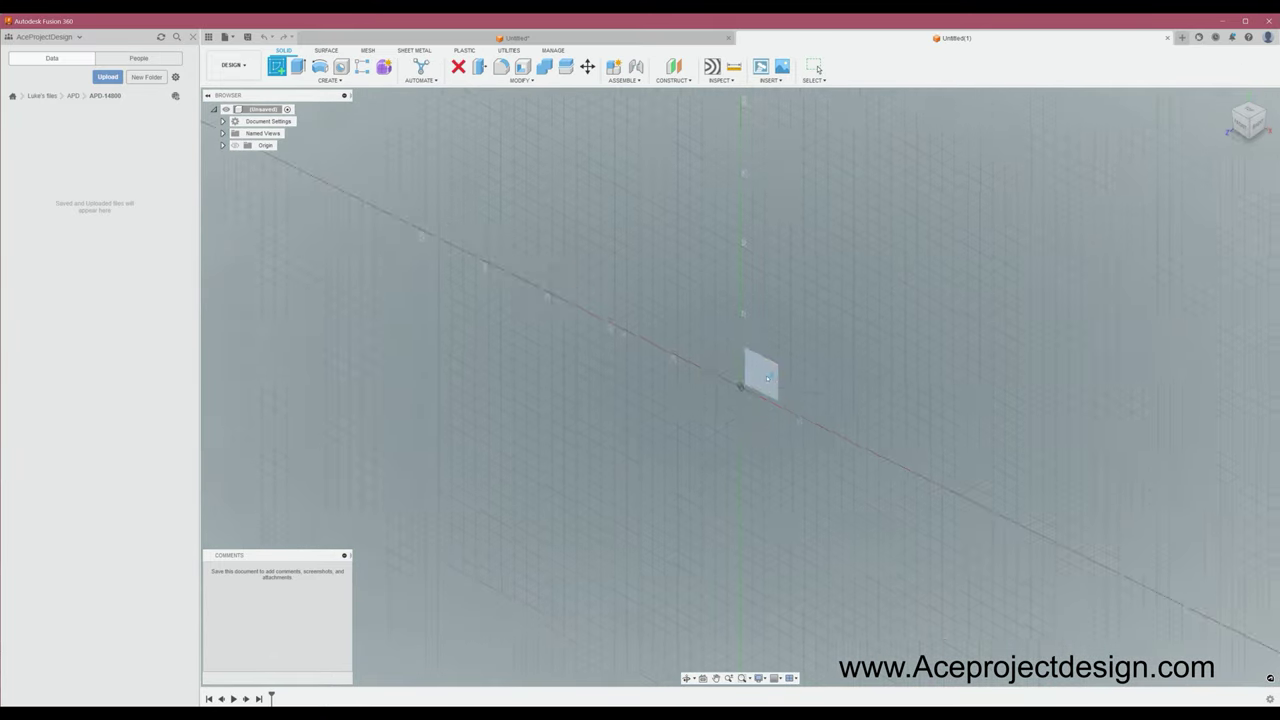
On the front plane, draw a 10 mm vertical line and a circle through its top
left_click(767, 378)
left_click(578, 374)
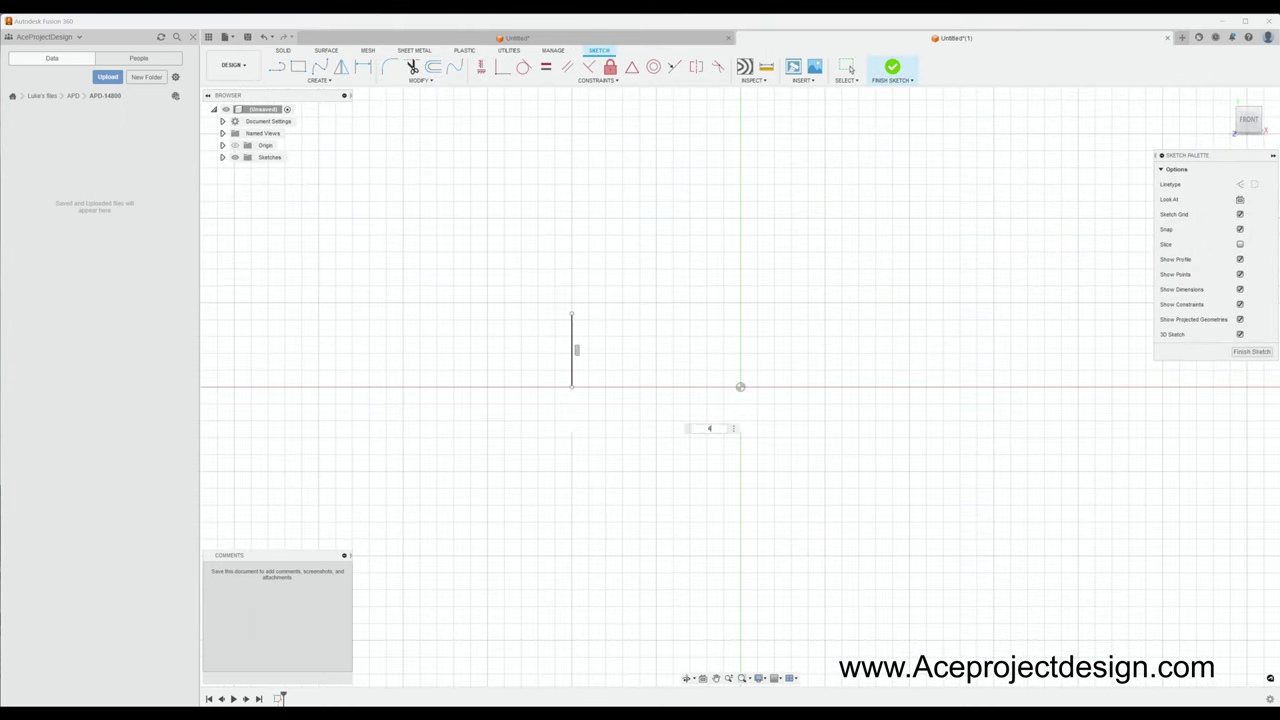
type("4410")
key("Return")
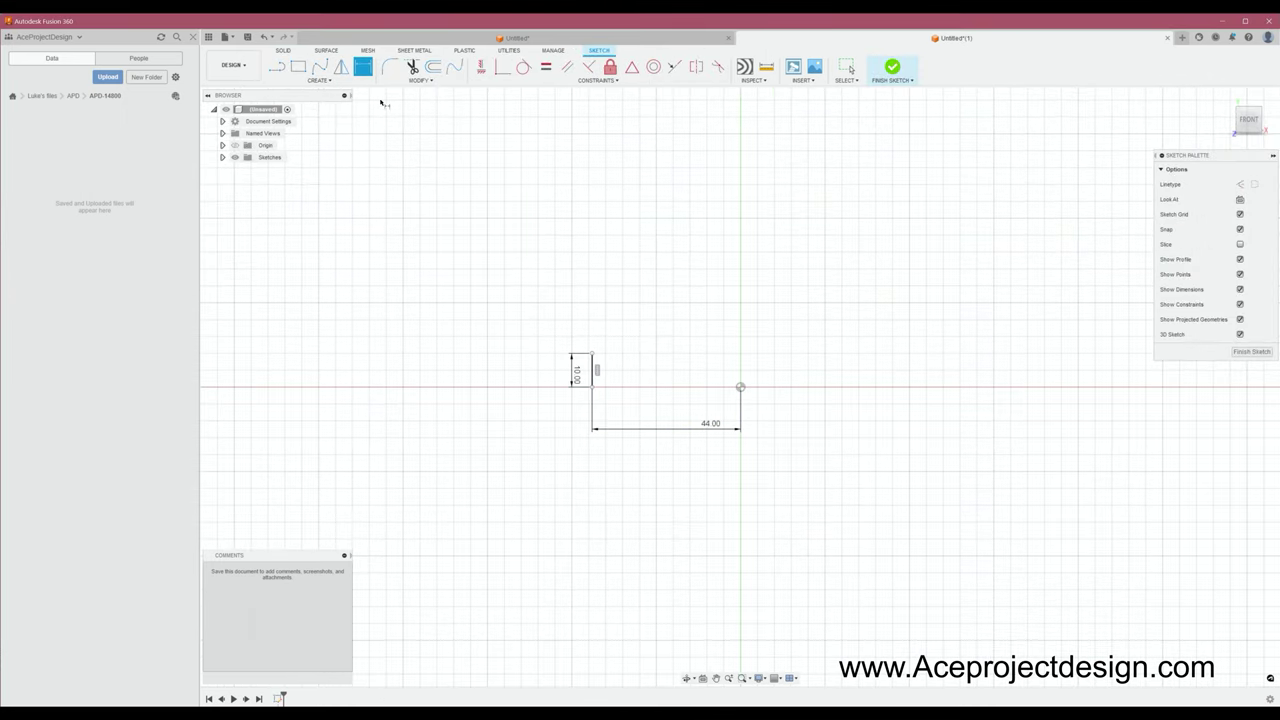
left_click(740, 252)
left_click(592, 354)
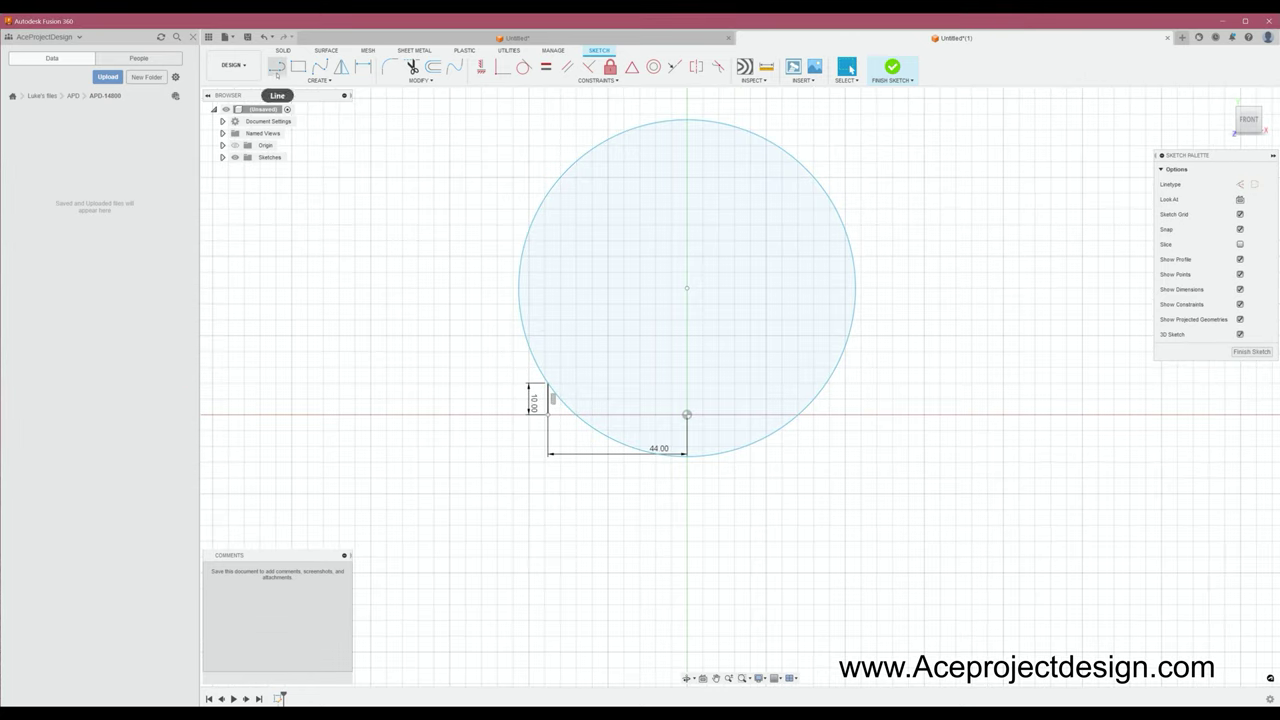
left_click(548, 383)
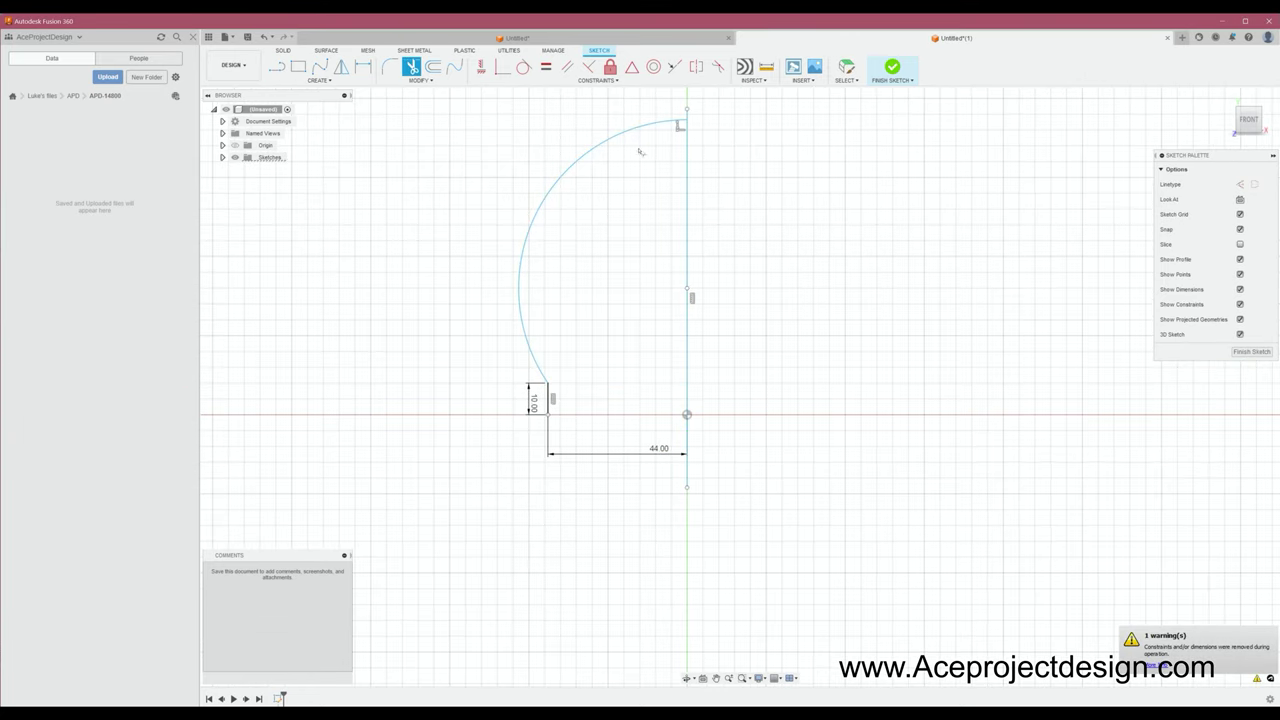
Offset the arc 3 mm, close the profile with lines, and revolve it into a dome
key("o")
left_click(516, 298)
type("3")
key("Return")
key("l")
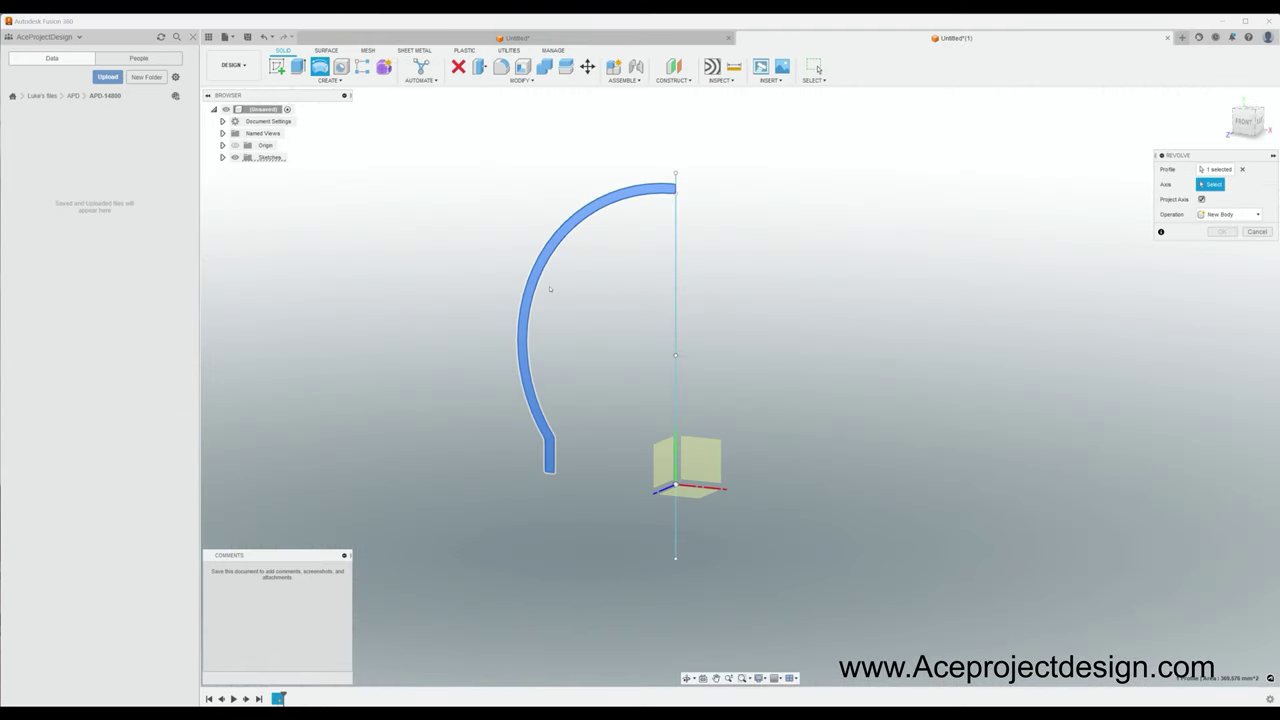
left_click(677, 348)
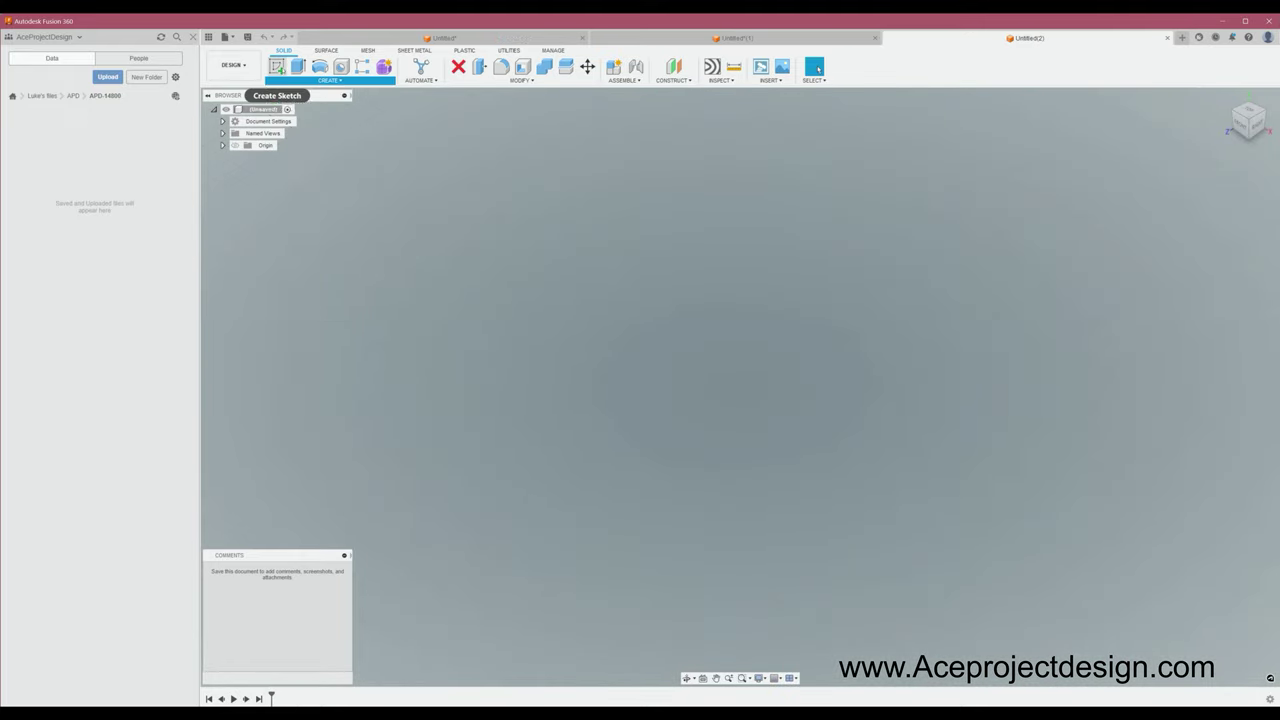
Sketch two concentric circles at the origin on the top plane to form a ring
left_click(280, 91)
left_click(320, 80)
left_click(400, 109)
left_click(740, 387)
left_click(643, 388)
left_click(740, 387)
left_click(674, 387)
left_click(674, 387)
scroll(714, 396, "up", 2)
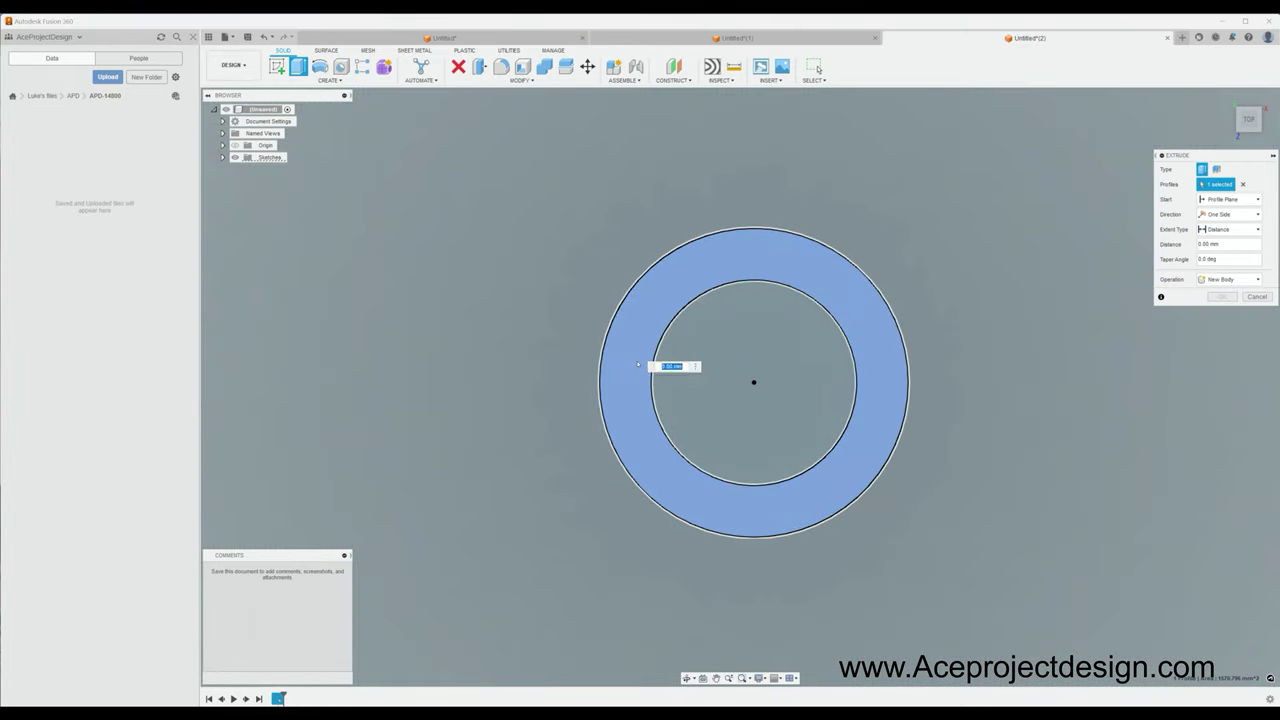
Draw a centred rectangle pad outline on the ring
left_click(320, 80)
left_click(387, 121)
scroll(600, 385, "up", 1)
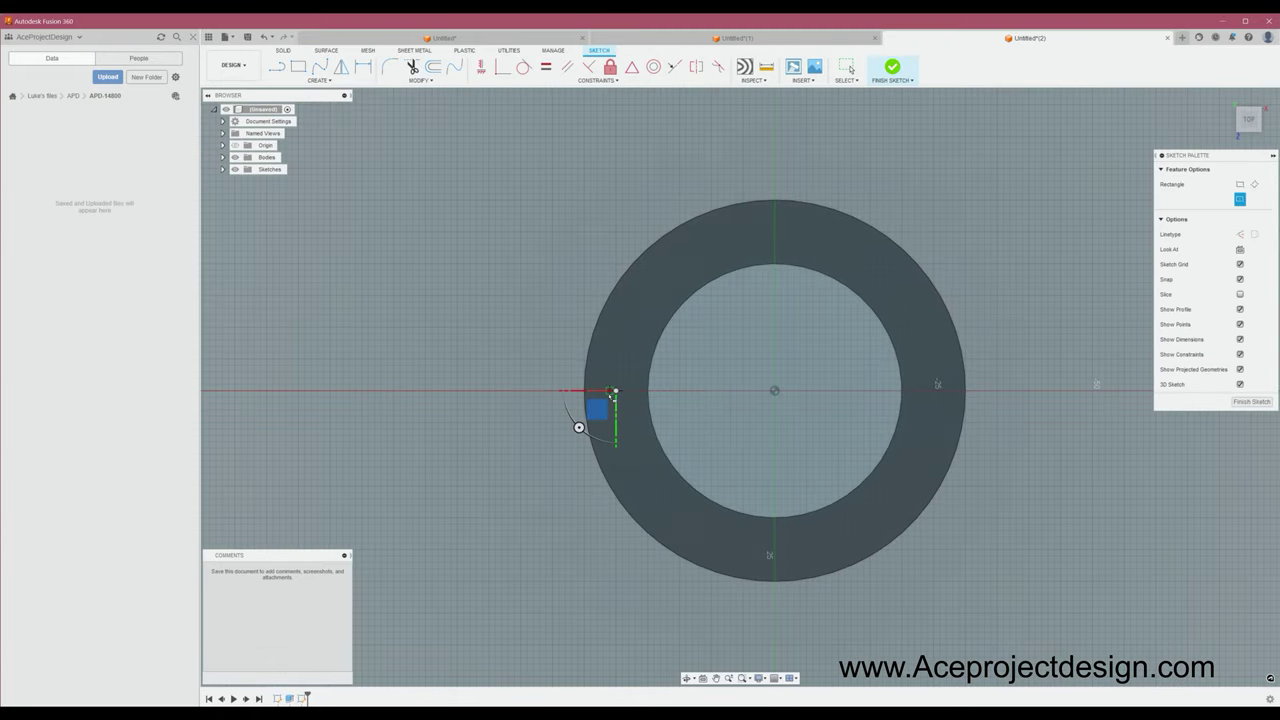
scroll(616, 390, "up", 2)
scroll(616, 390, "up", 1)
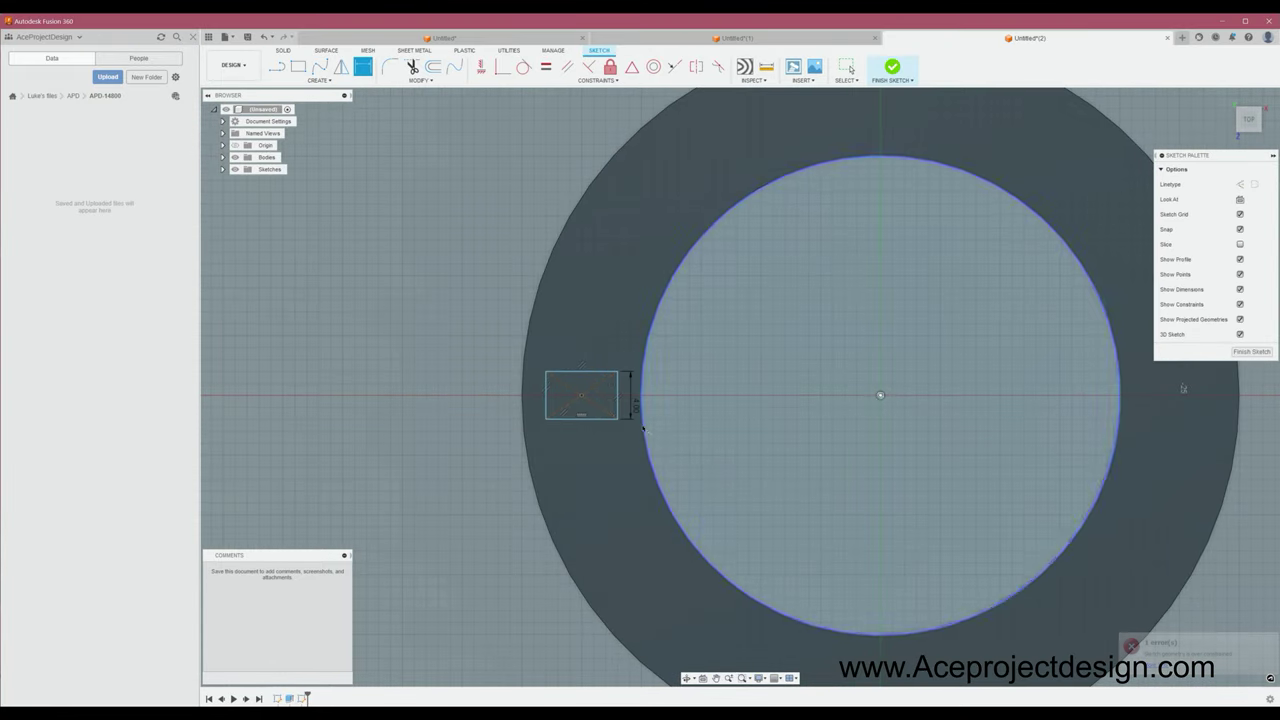
scroll(572, 345, "down", 3)
Circular-pattern the rectangle around the ring centre into ten pad outlines
left_click(320, 80)
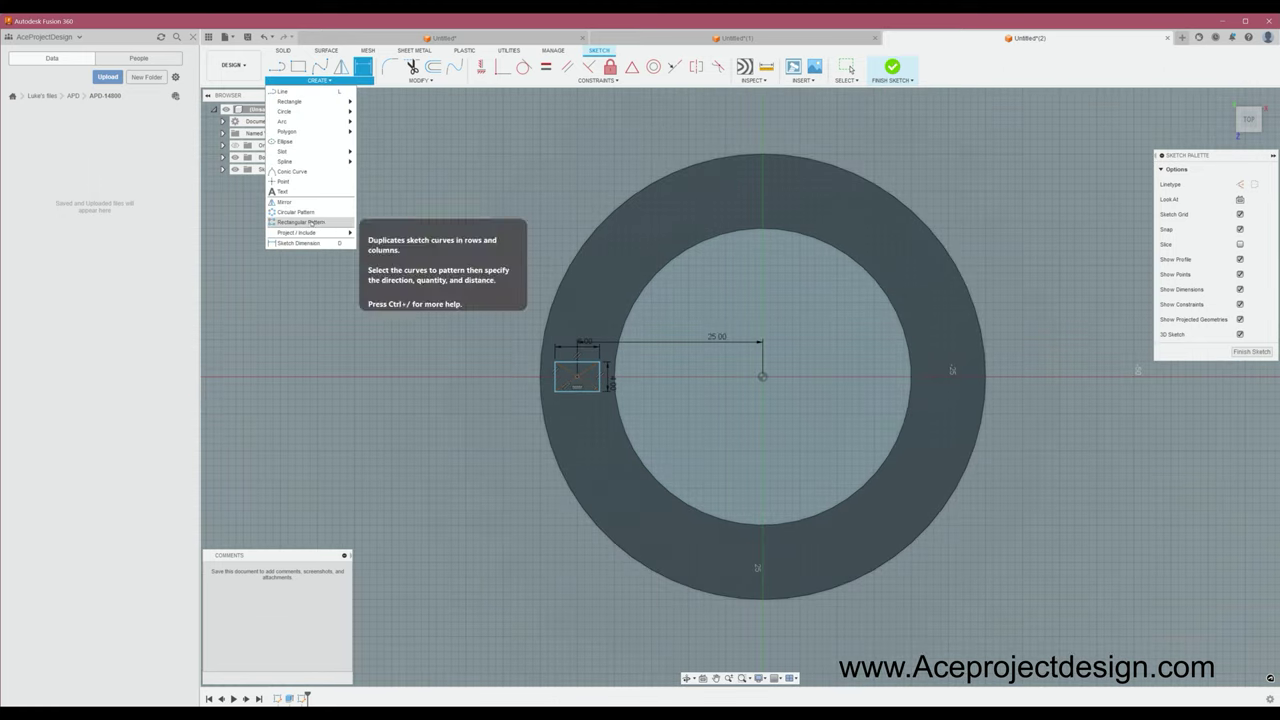
left_click(300, 220)
left_click_drag(549, 353, 607, 395)
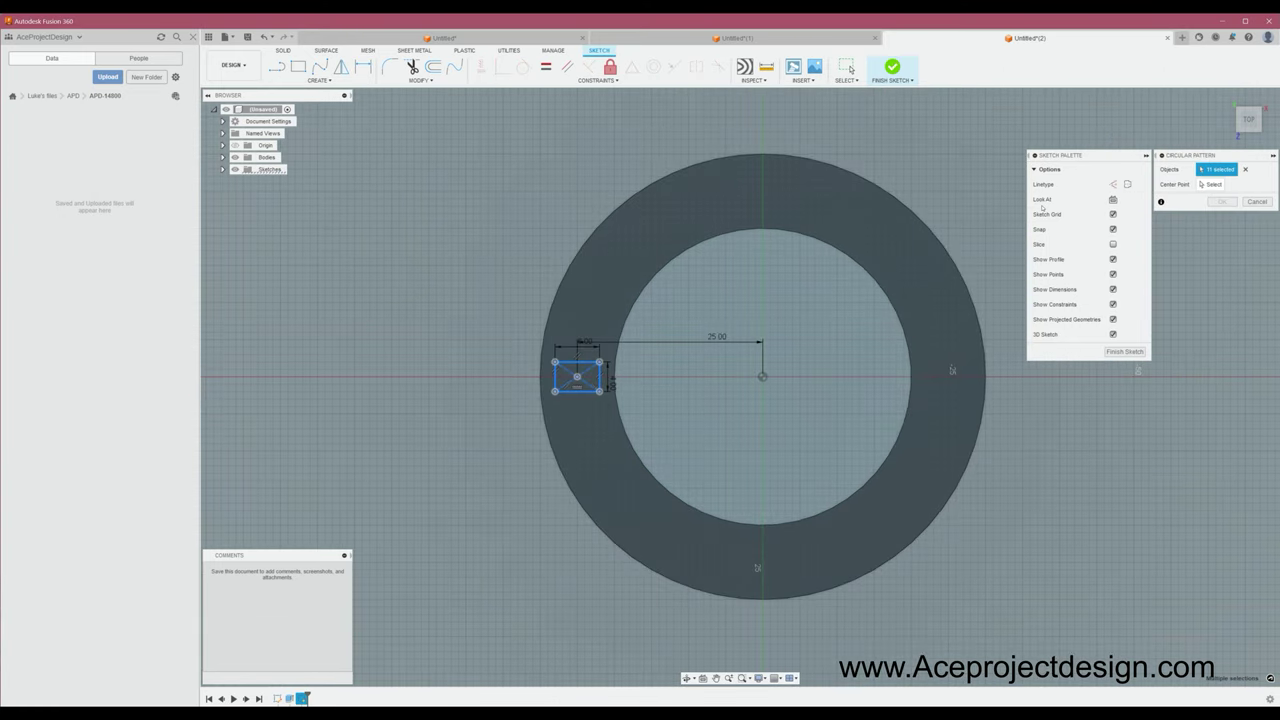
left_click(763, 378)
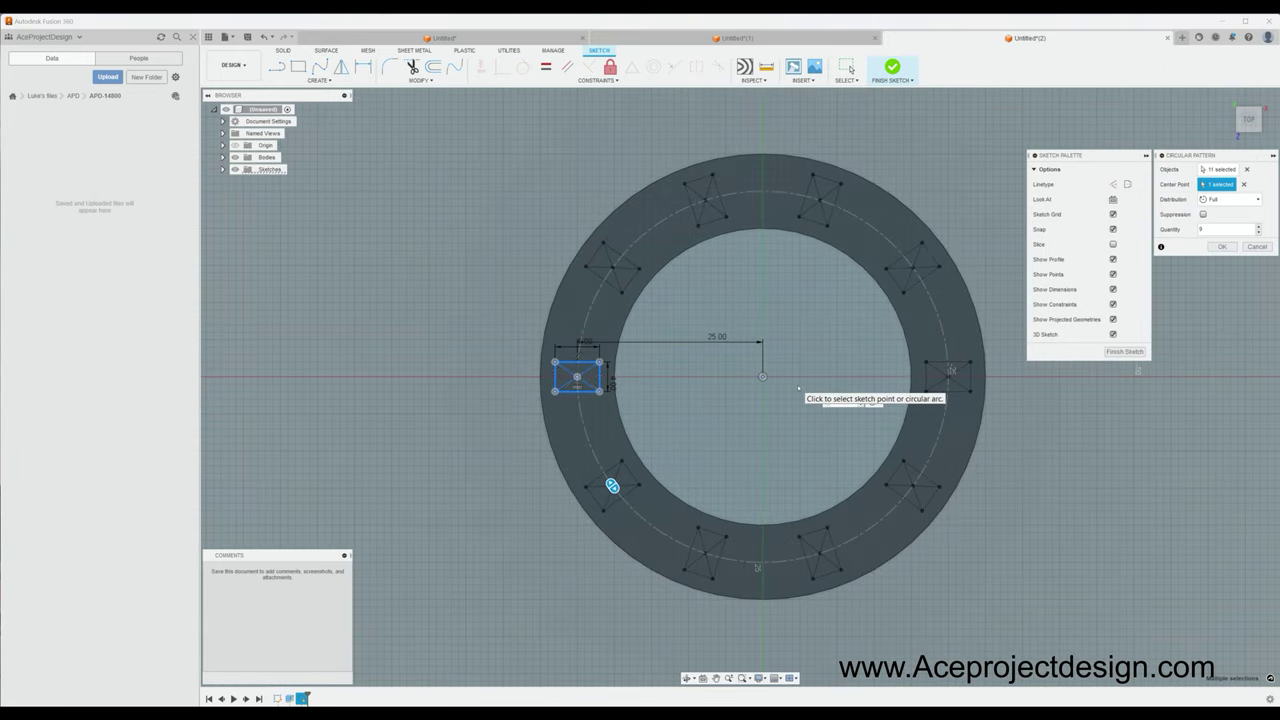
key("Return")
Extrude all ten pad outlines 2 mm as separate new bodies
key("e")
left_click(598, 363)
left_click(588, 432)
left_click(658, 492)
left_click(780, 517)
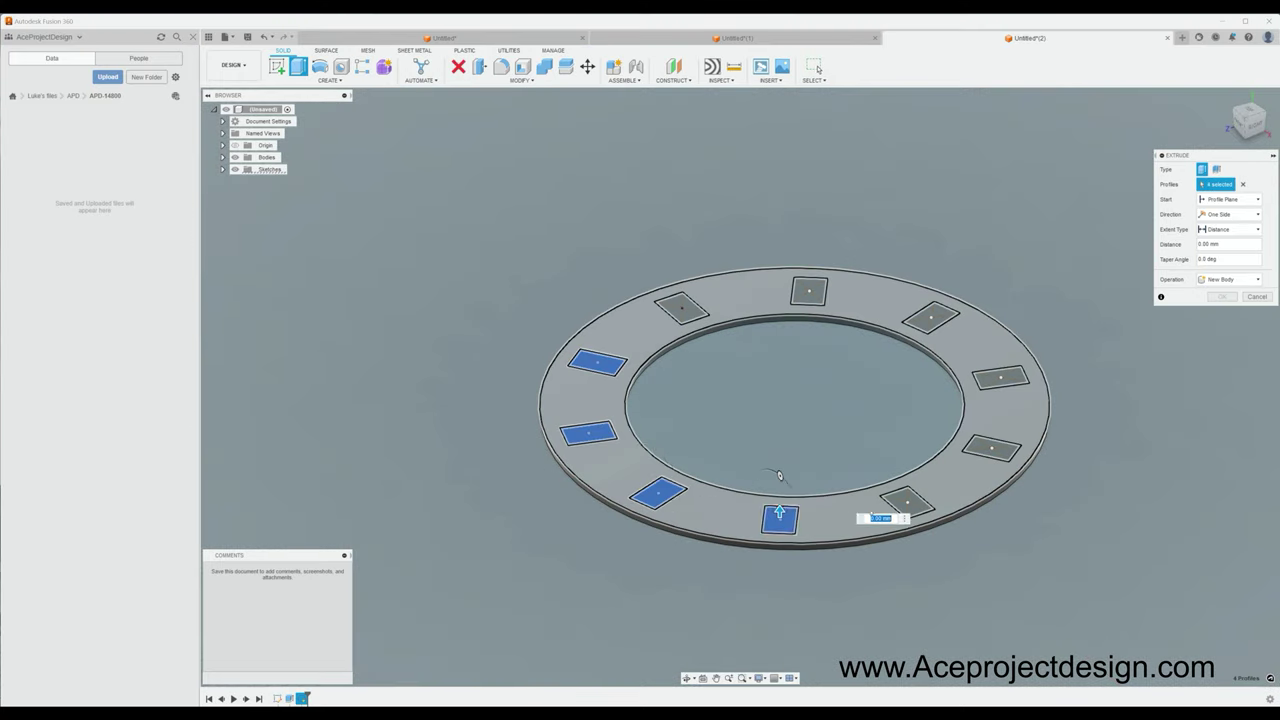
type("2")
left_click(931, 317)
left_click(809, 291)
left_click(682, 307)
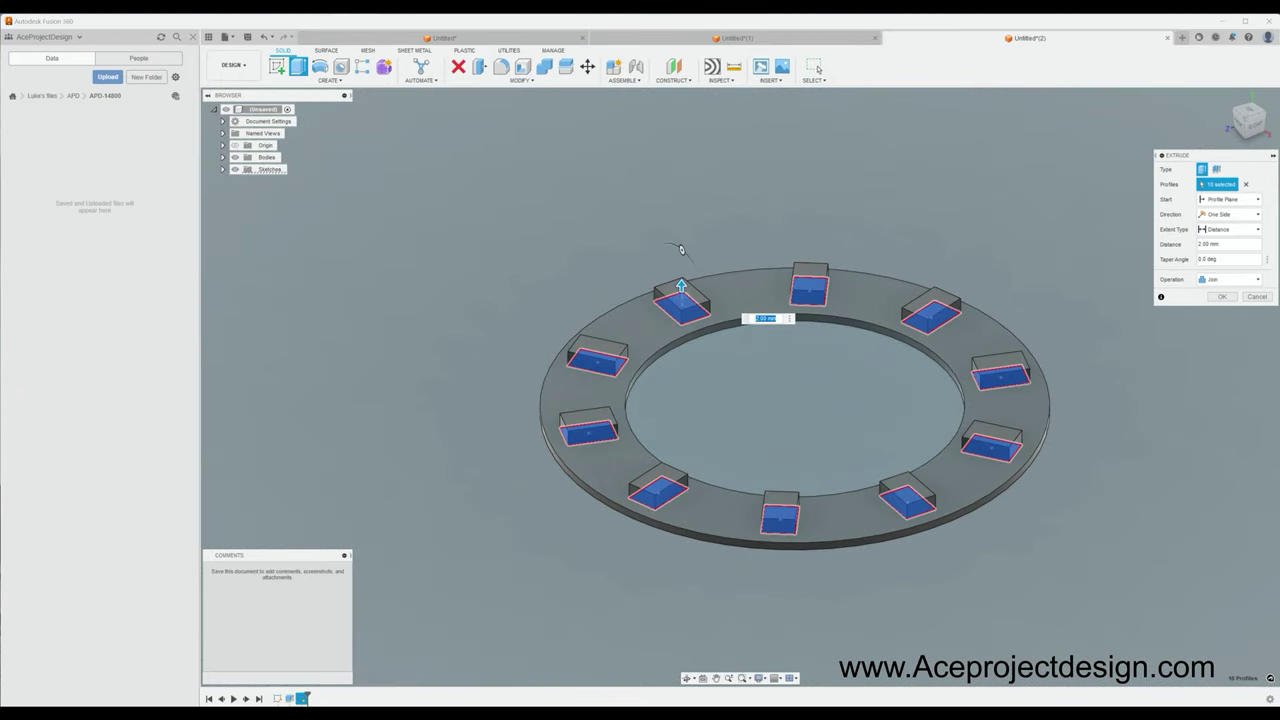
left_click(1222, 322)
key("Return")
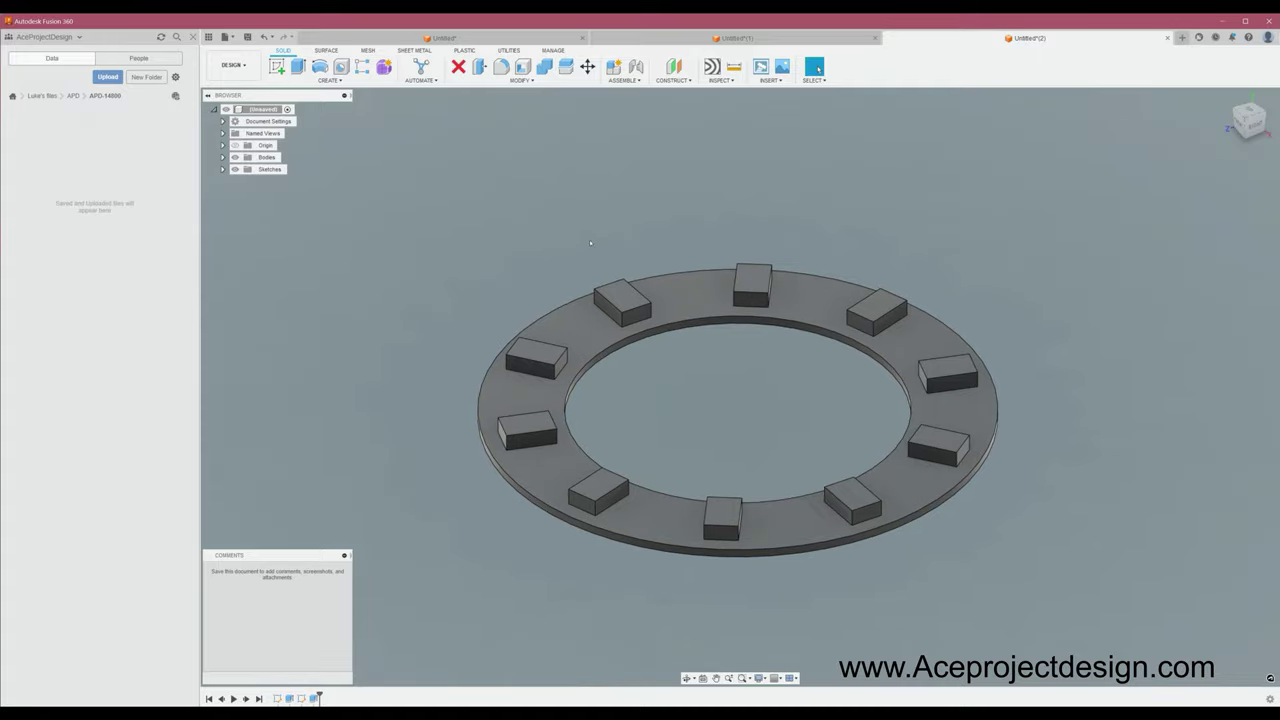
Fillet the top faces of all ten pads 2 mm
left_click(501, 66)
left_click(622, 297)
left_click(536, 355)
left_click(527, 428)
left_click(598, 487)
left_click(723, 512)
left_click(852, 497)
left_click(940, 440)
left_click(948, 371)
left_click(877, 312)
left_click(752, 281)
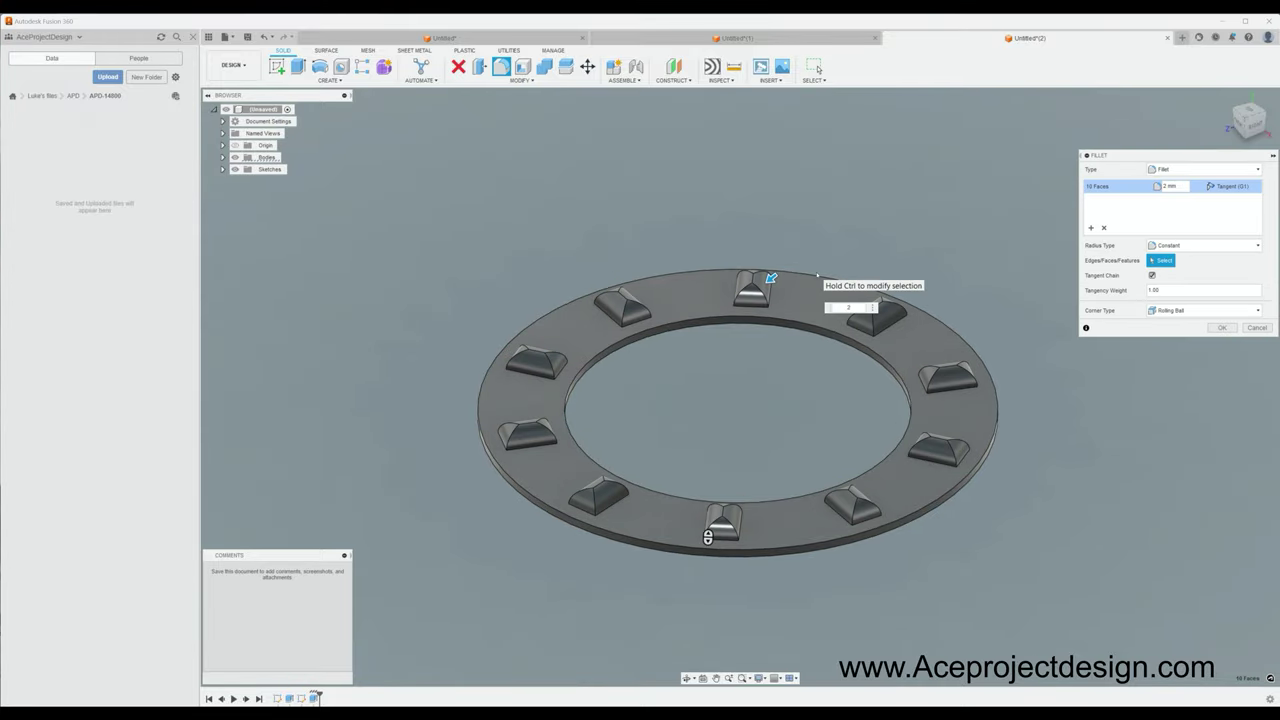
key("Return")
Convert the selected bodies into components with Create Components from Bodies
left_click(222, 157)
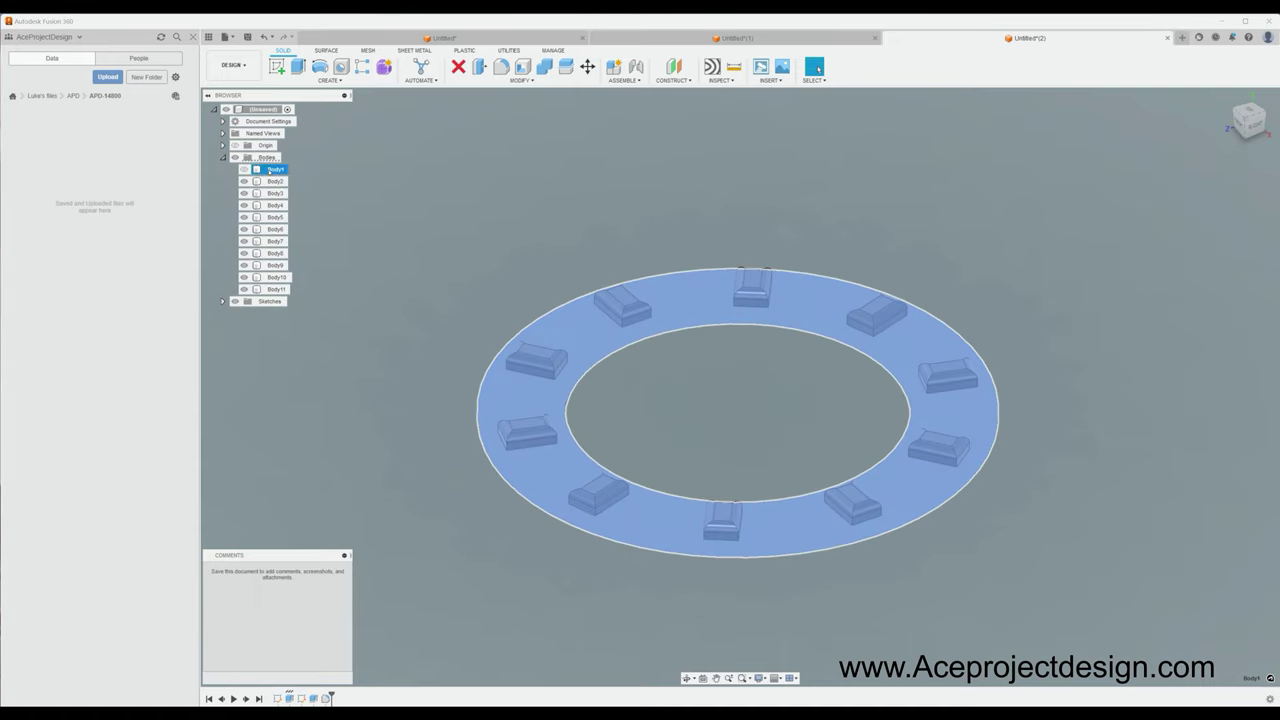
left_click(280, 171)
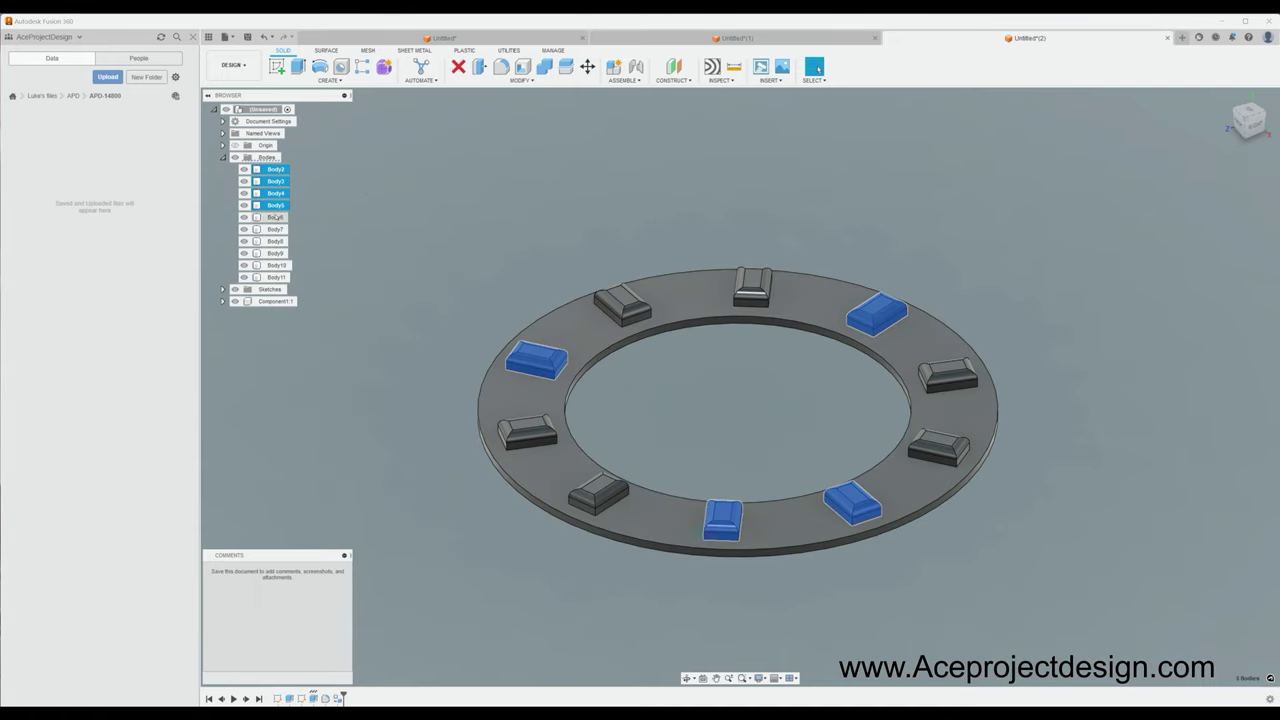
right_click(266, 157)
left_click(300, 195)
left_click(624, 79)
left_click(645, 117)
left_click(620, 305)
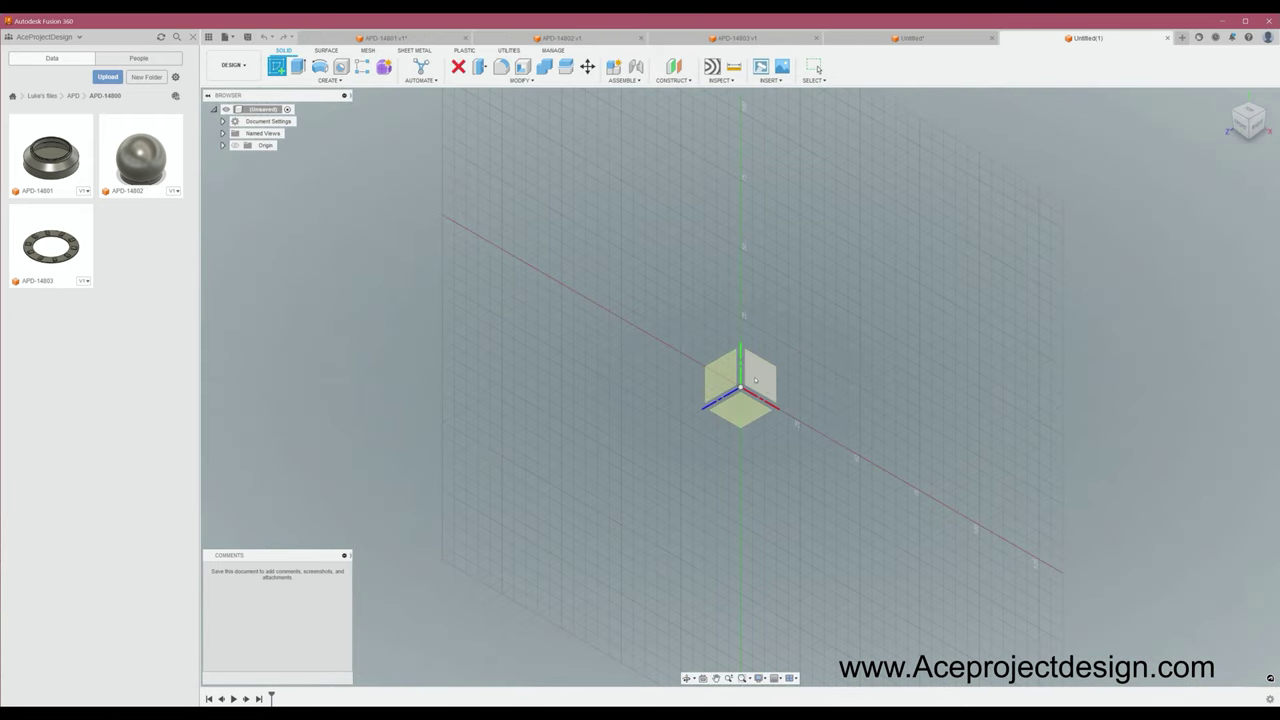
Create a small sphere at the origin
left_click(755, 380)
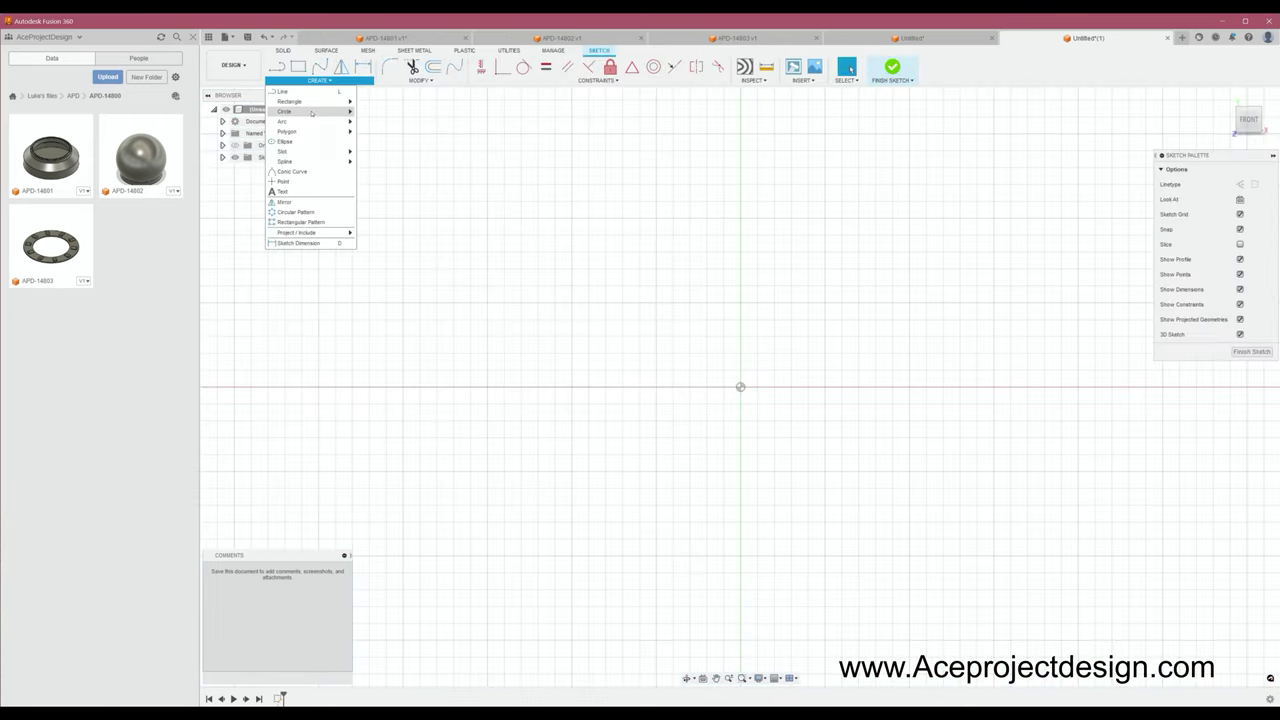
left_click(889, 66)
left_click(286, 242)
left_click(740, 385)
key("Return")
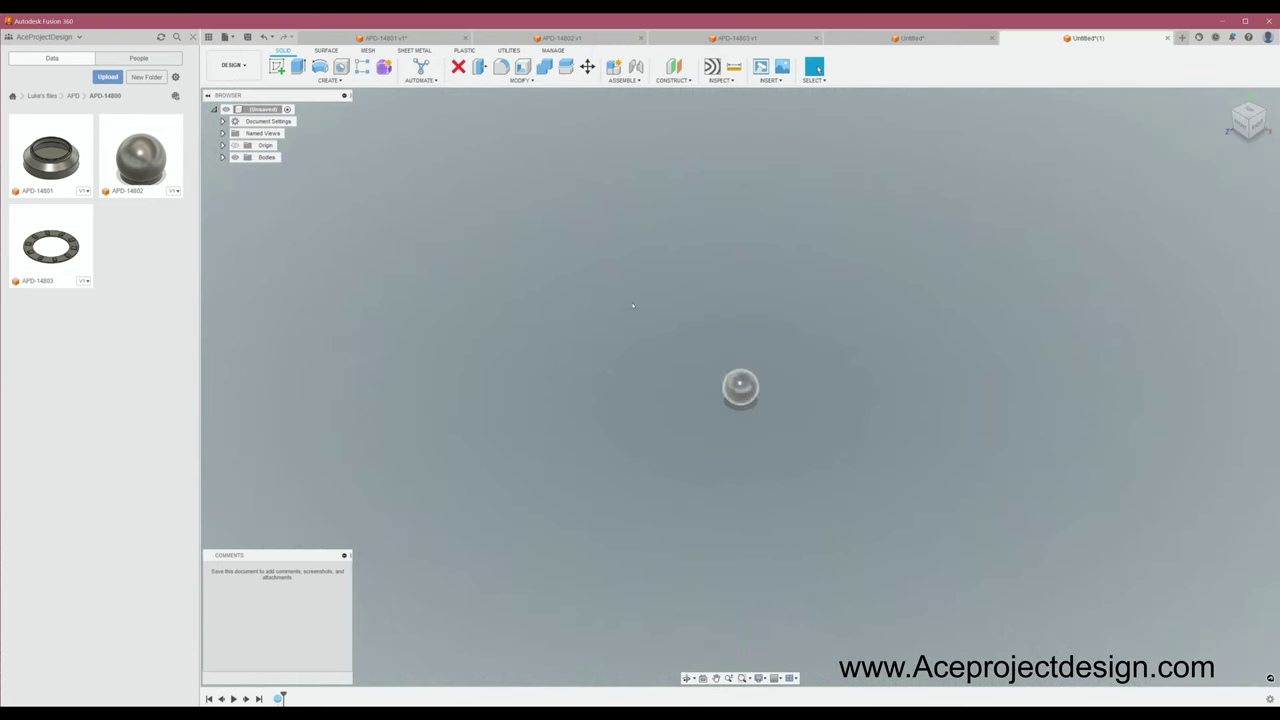
Pattern the sphere into a 15-ball column and extrude a thin rod two-sided through it
left_click(329, 80)
left_click(300, 140)
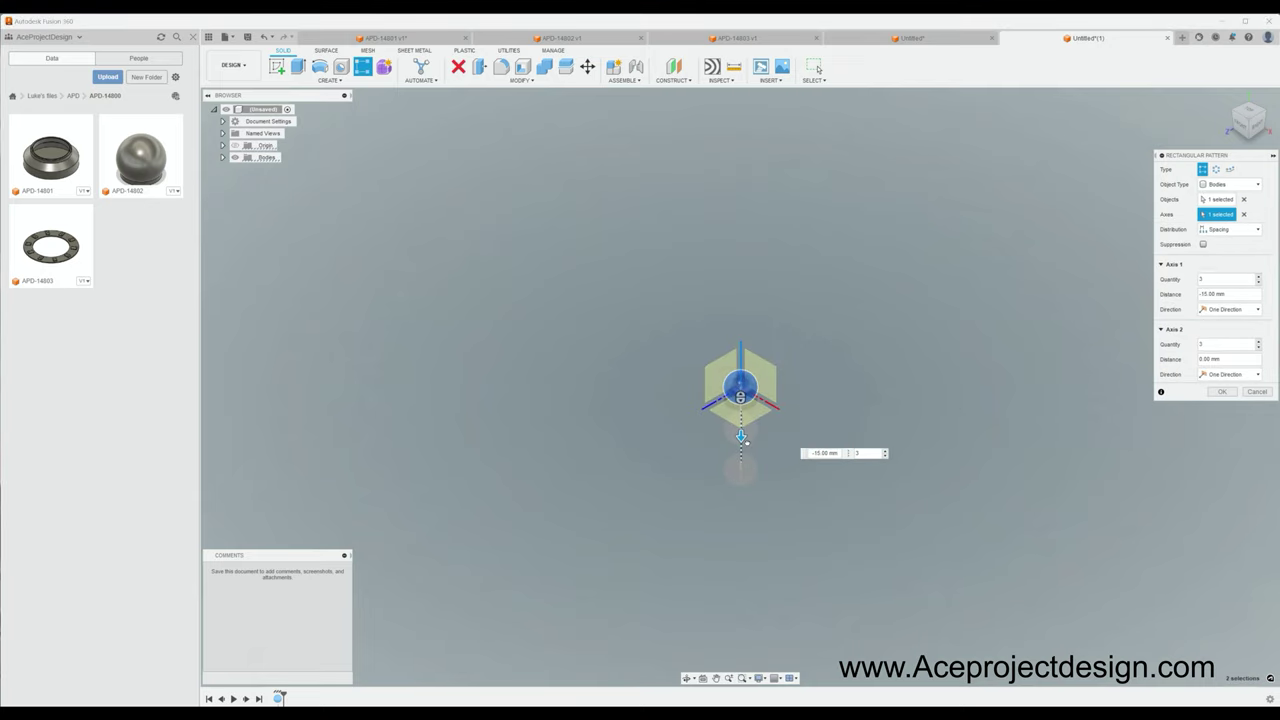
key("Return")
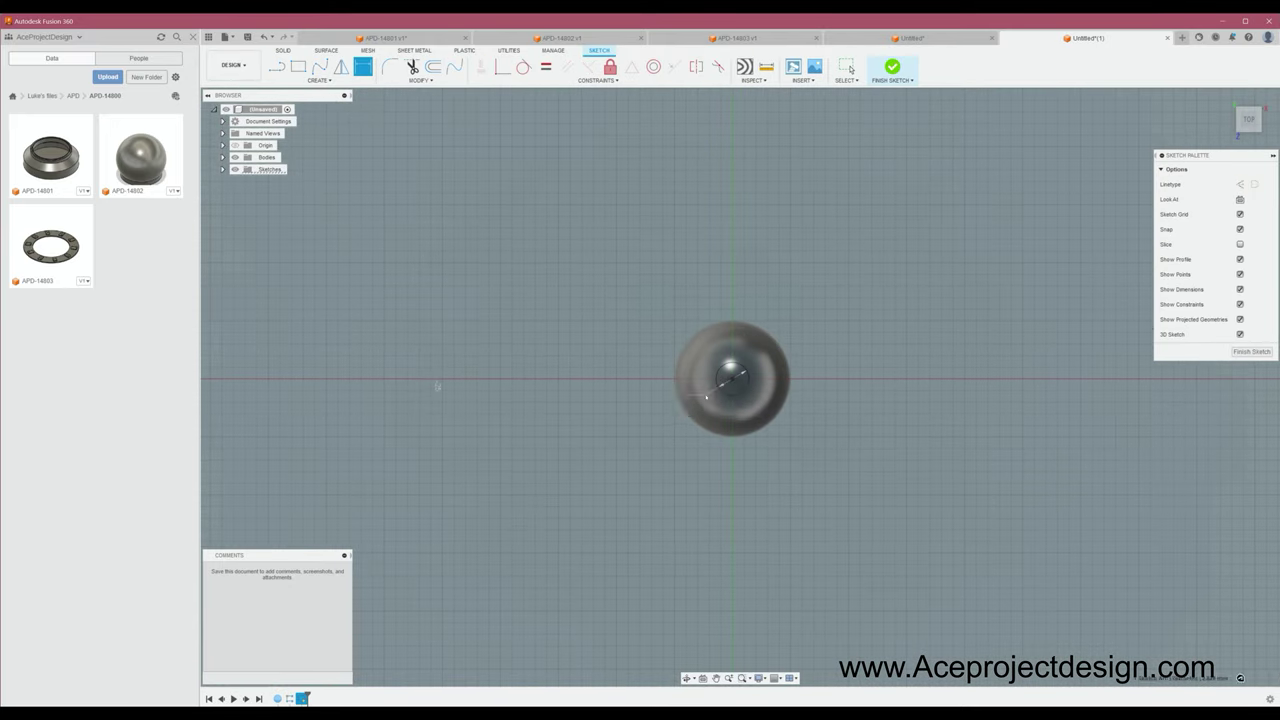
key("e")
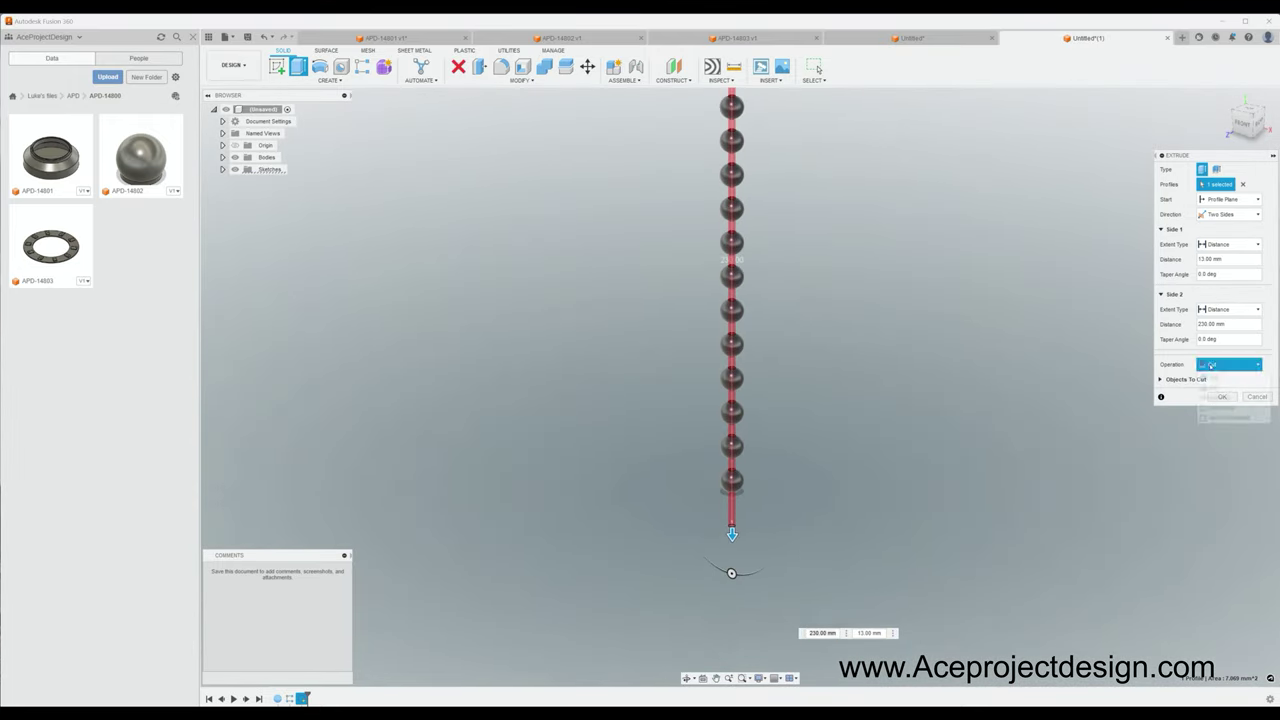
key("Return")
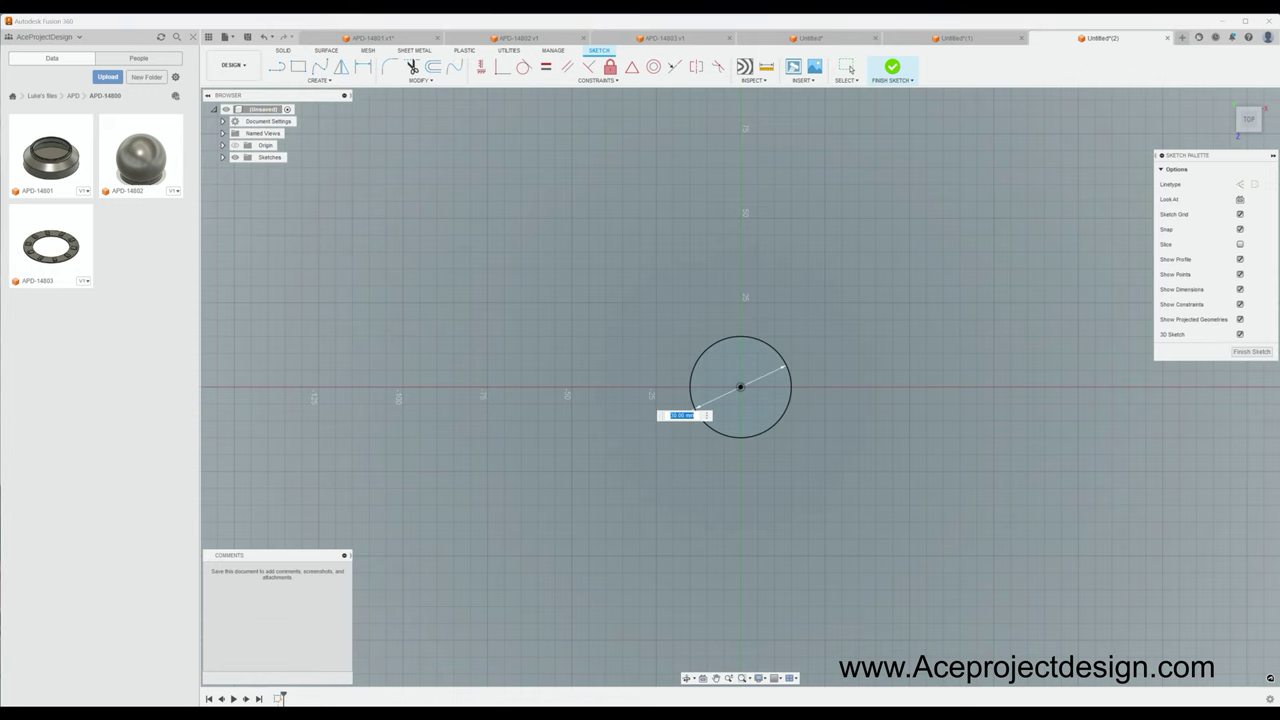
Extrude the 50 mm circle 57 mm and round the cylinder's top edge
key("Return")
key("e")
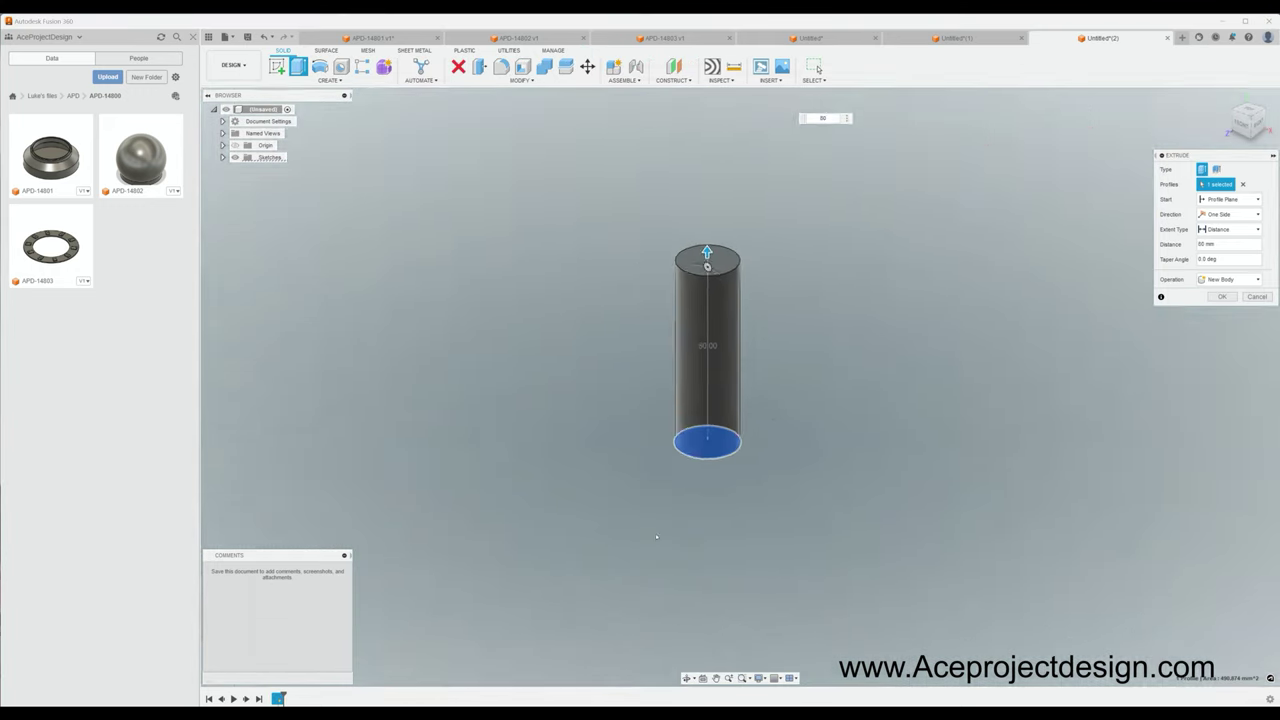
key("Return")
left_click(501, 66)
left_click(628, 212)
key("Return")
Sketch a 4 mm groove circle and circular-pattern it 10 times around the centre
left_click(320, 80)
left_click(300, 118)
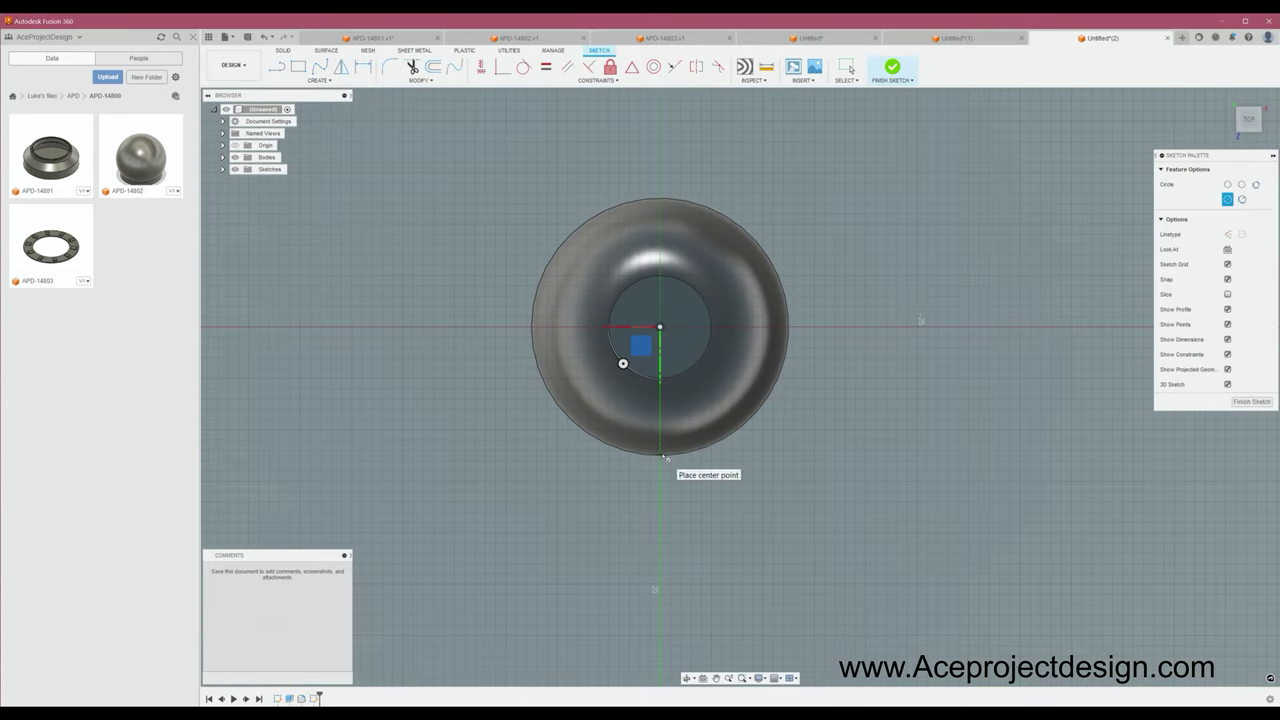
left_click(348, 80)
left_click(330, 322)
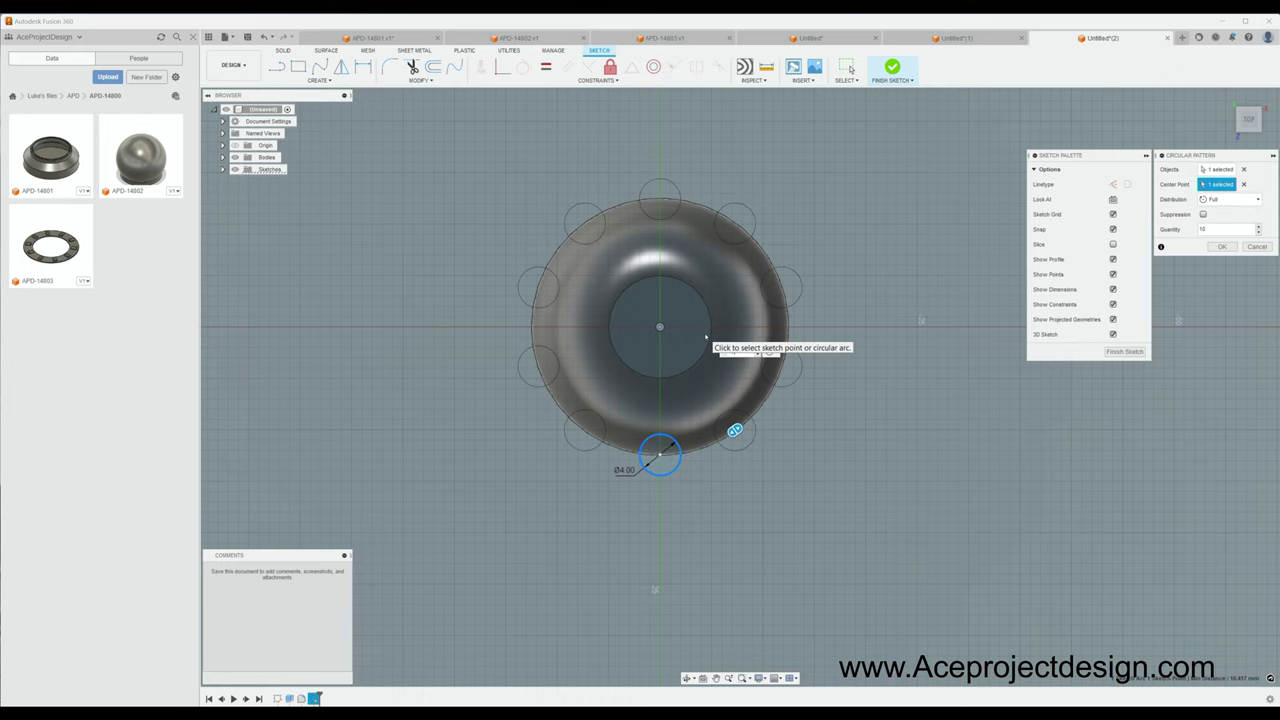
key("Return")
key("e")
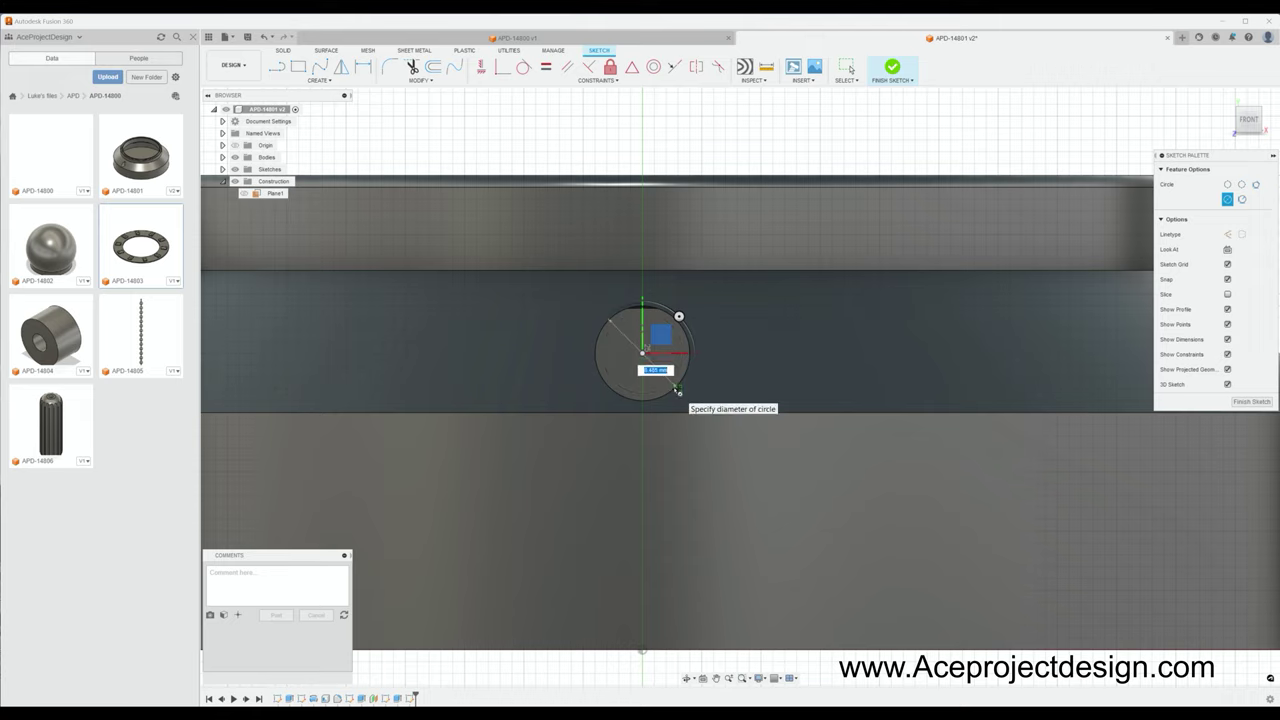
Complete the small circle on the ring wall and cut a hole through the wall
left_click(676, 390)
scroll(676, 390, "up", 3)
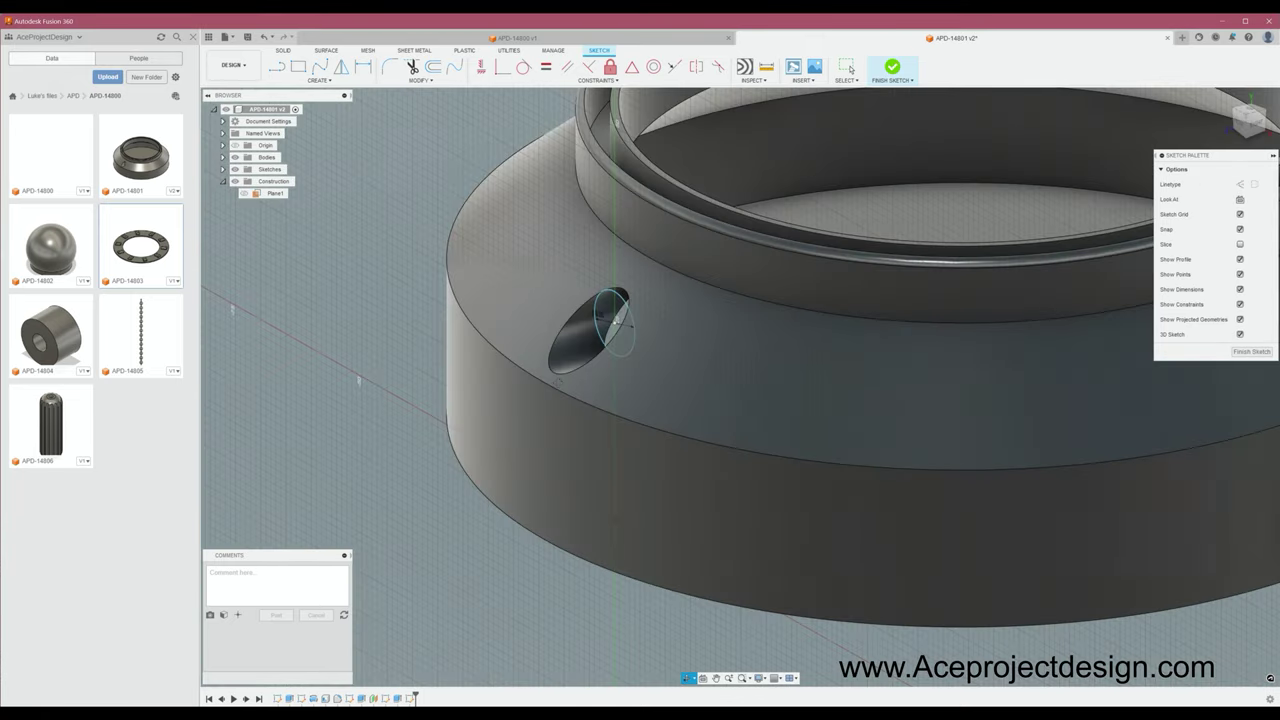
key("e")
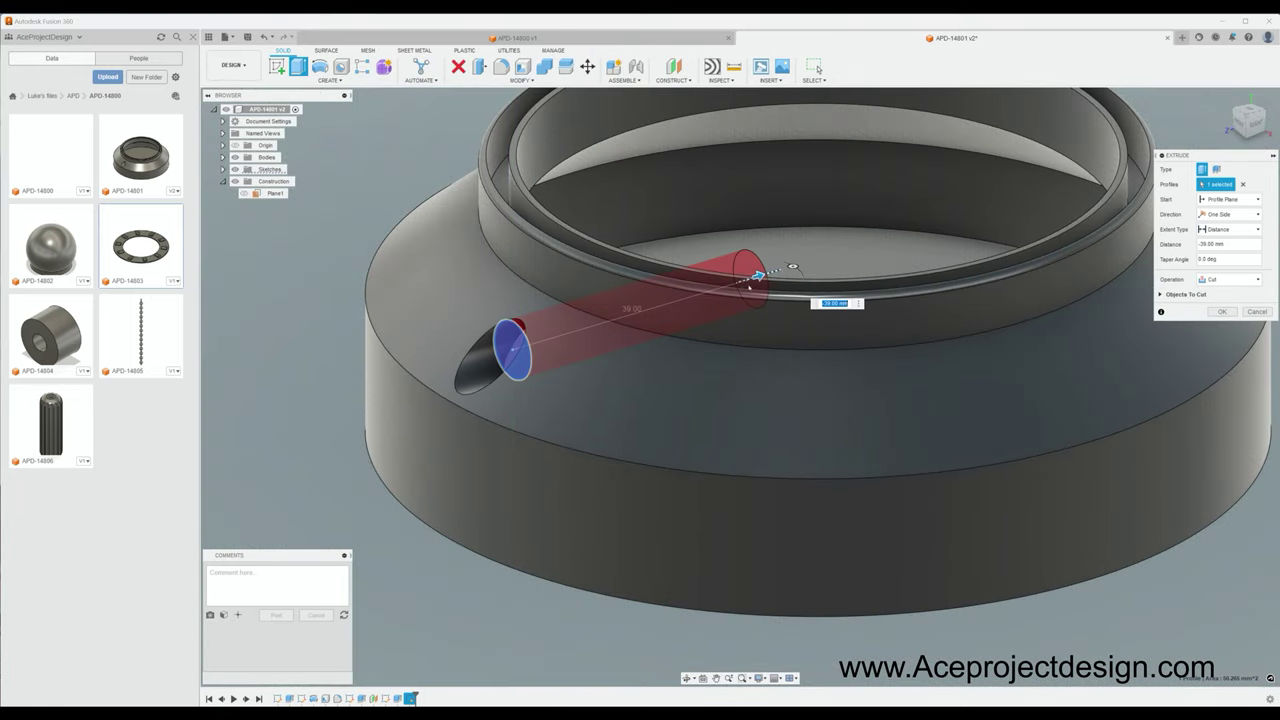
scroll(749, 286, "down", 3)
middle_click_drag(749, 286, 700, 330, "shift")
key("Return")
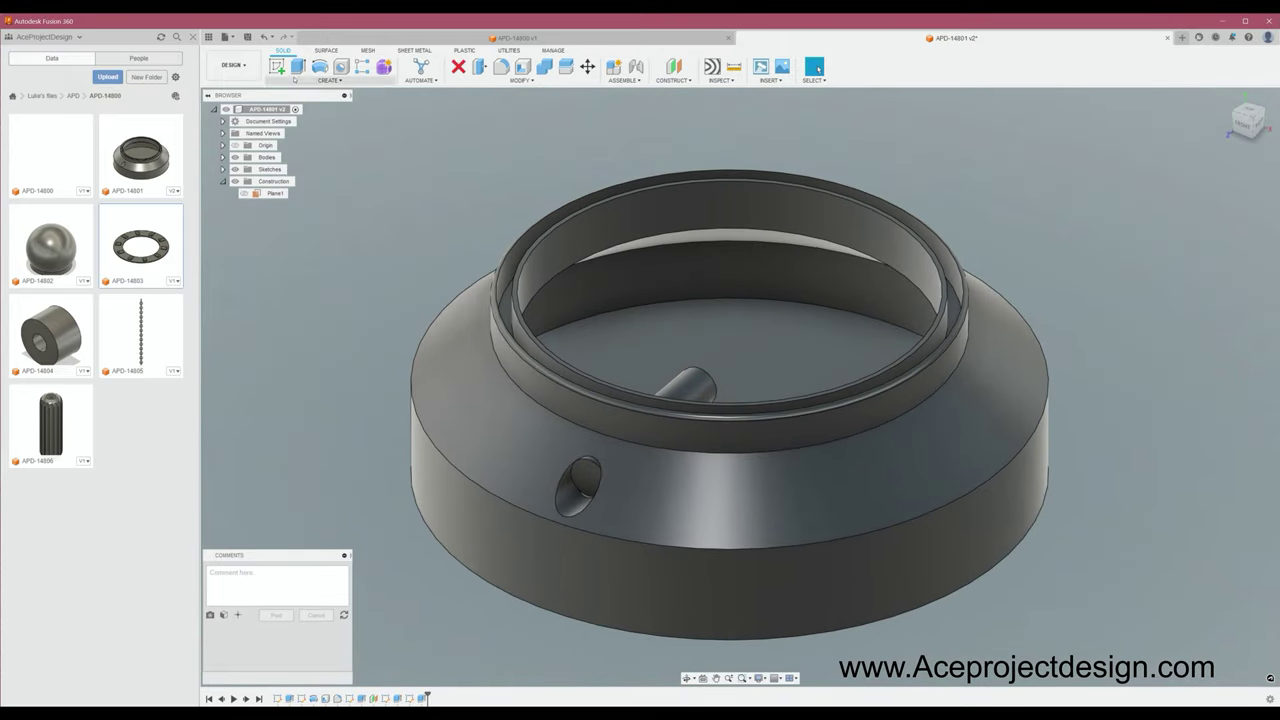
Sketch a circle on the base floor and cut it 25 mm into the base
left_click(277, 66)
left_click(275, 193)
left_click(319, 80)
left_click(300, 112)
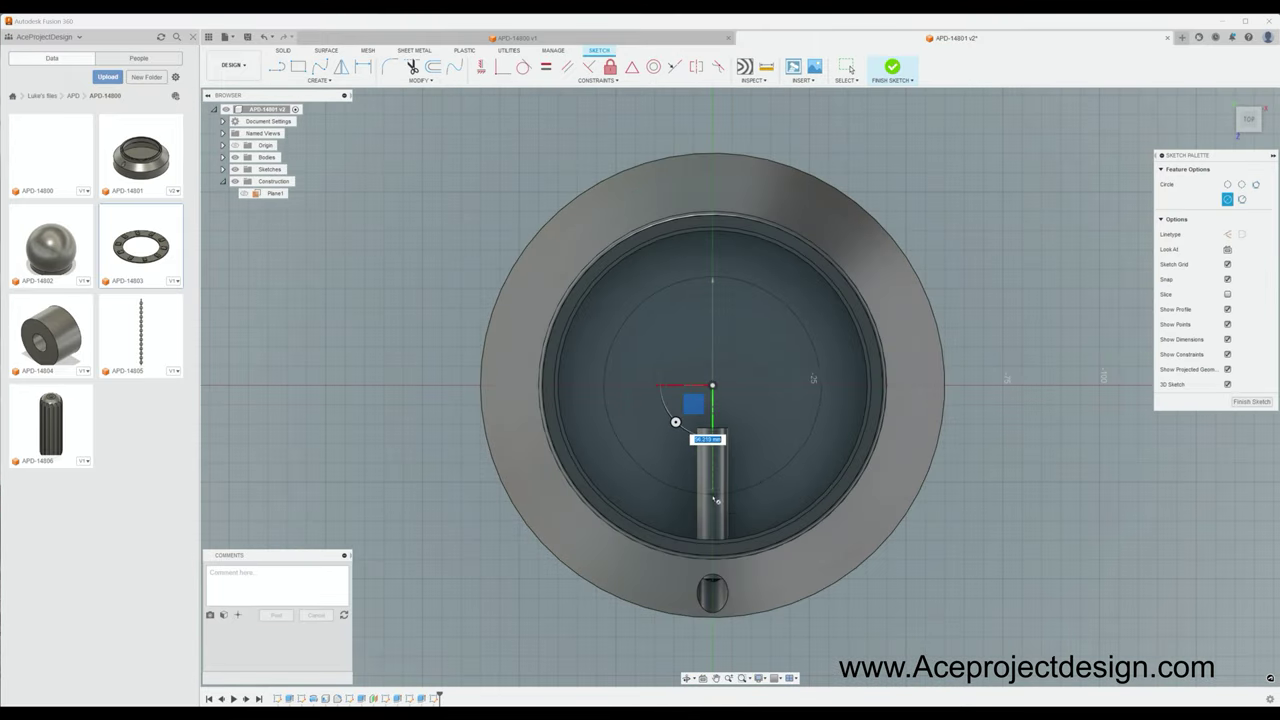
left_click(590, 420)
left_click(892, 66)
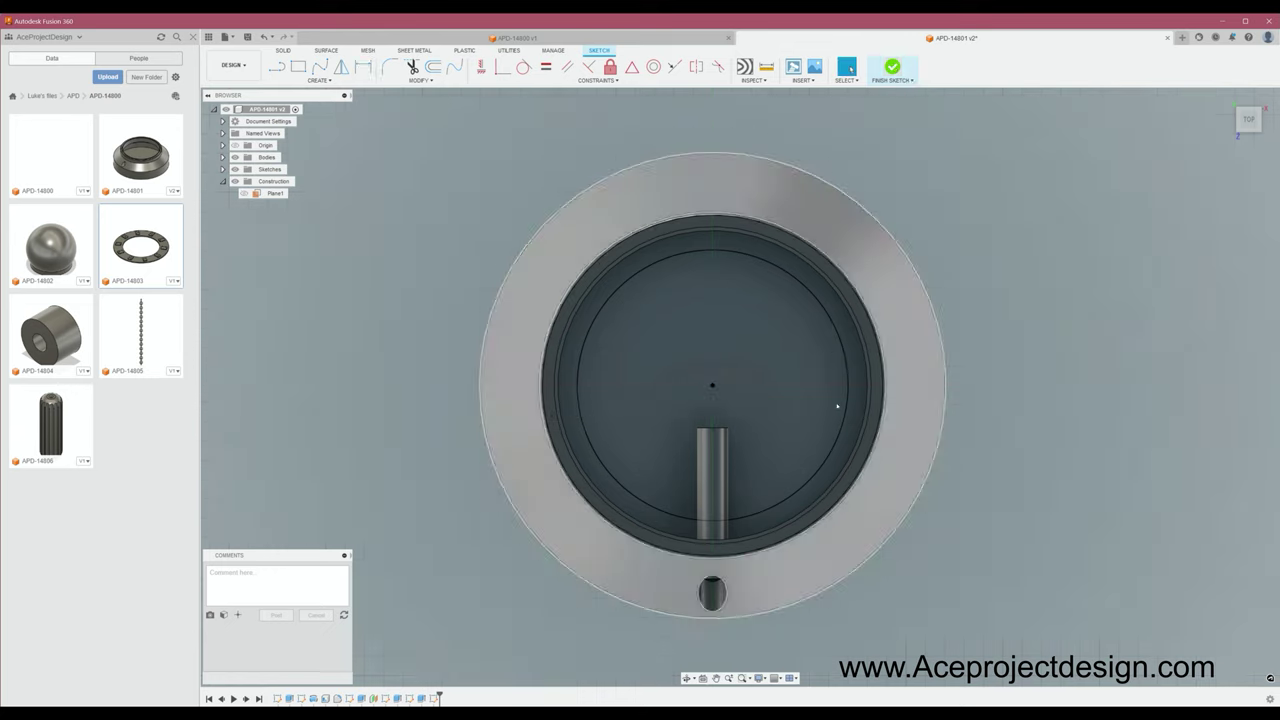
key("e")
left_click_drag(720, 333, 720, 280)
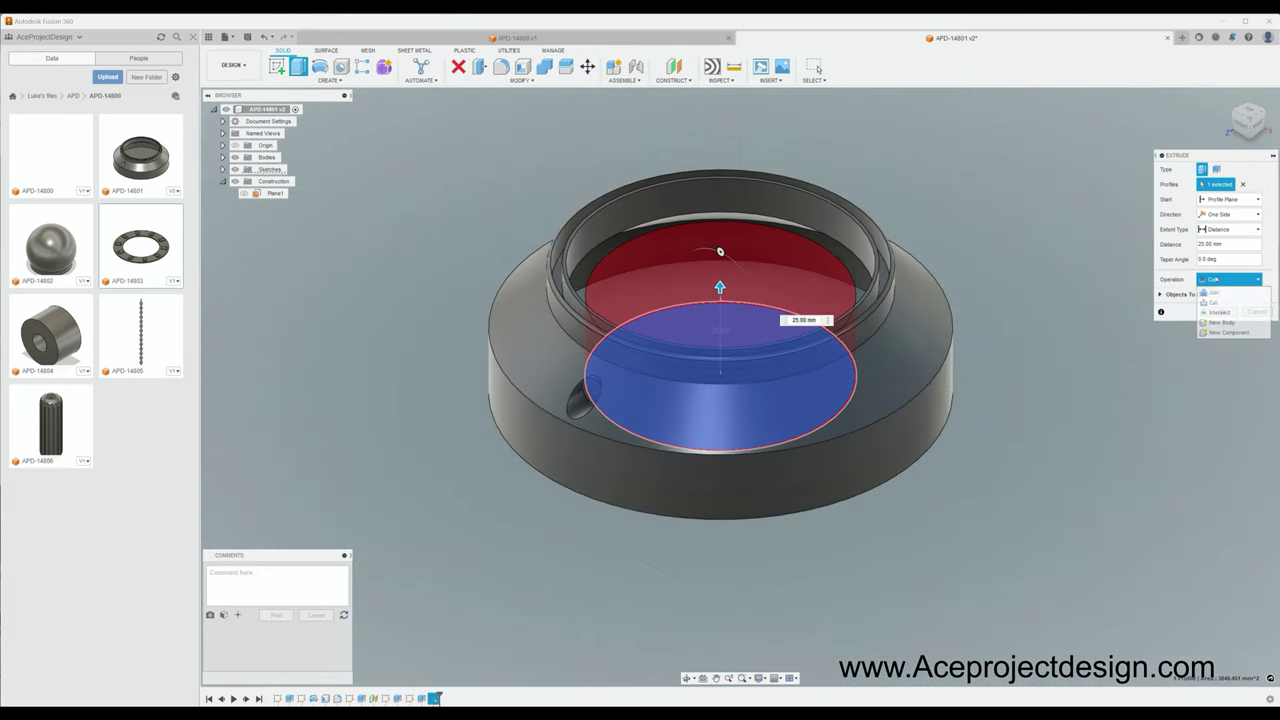
key("Return")
Sketch a dimensioned centre-diameter circle at the origin on the base floor
left_click(277, 66)
left_click(275, 193)
left_click(318, 80)
left_click(300, 112)
left_click(740, 387)
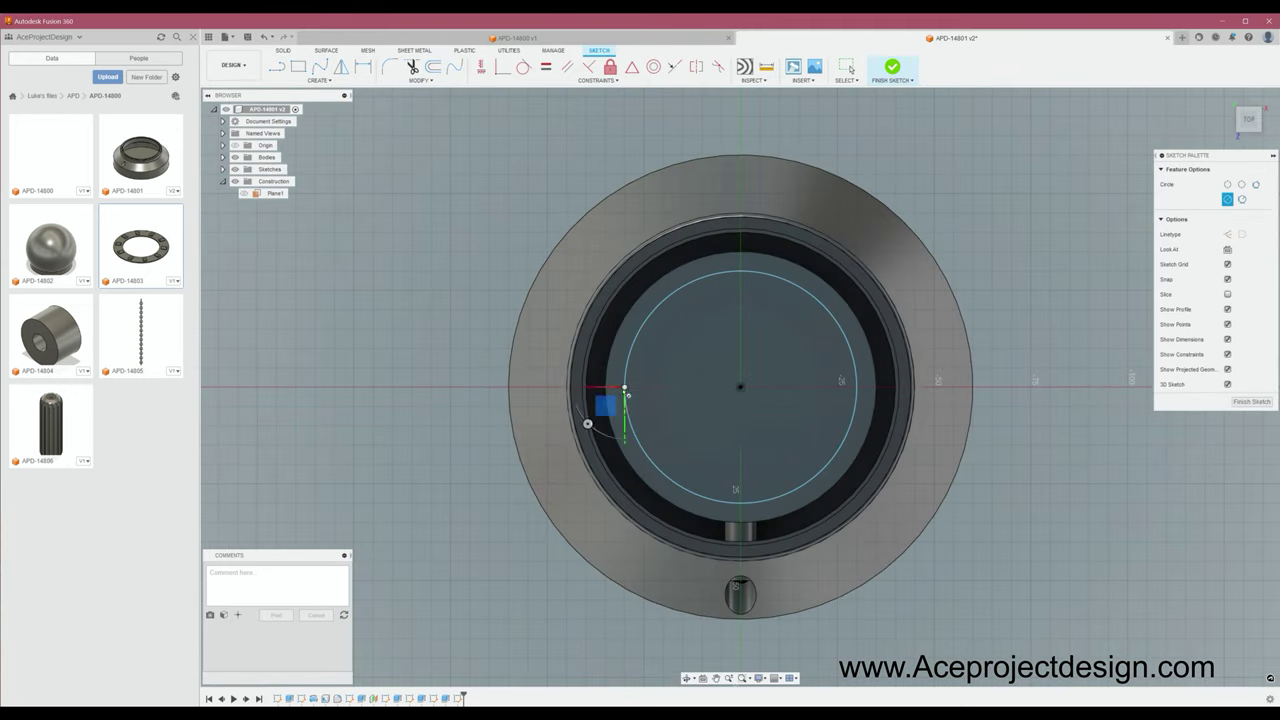
left_click(621, 423)
key("d")
left_click(631, 423)
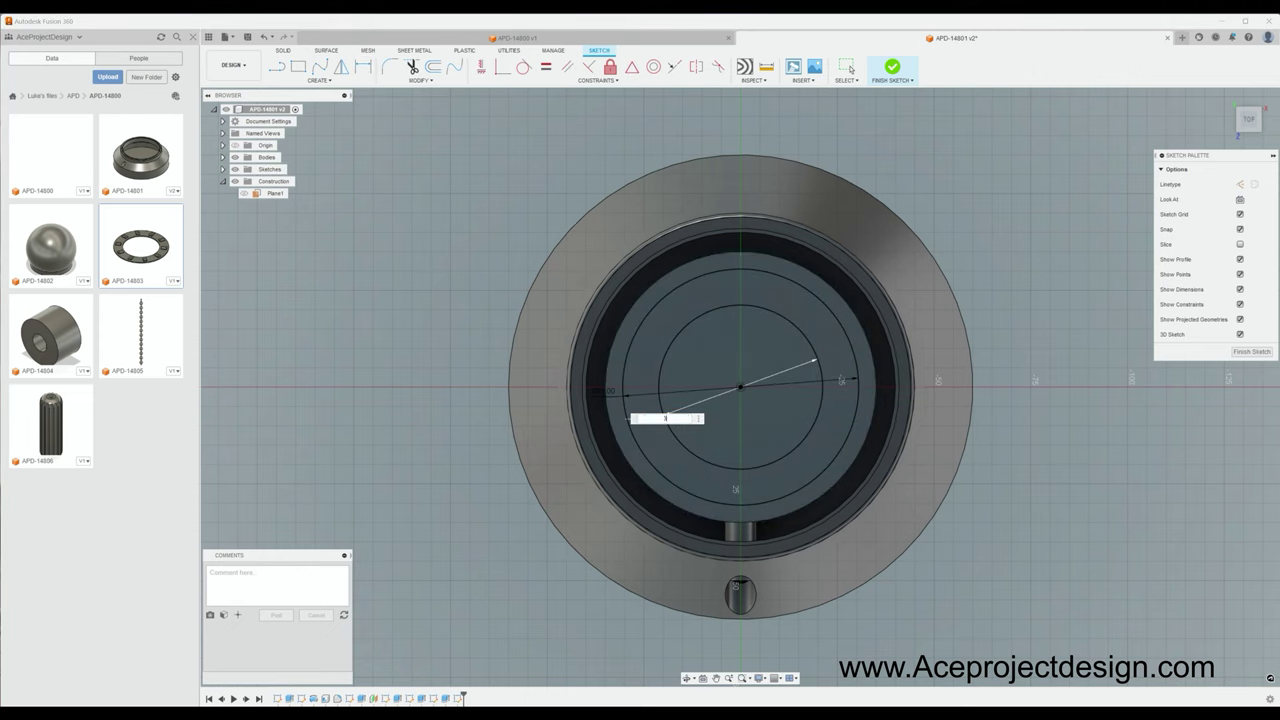
left_click(892, 66)
Add a circle at the part's centre and begin extruding it as the central hole cut
key("e")
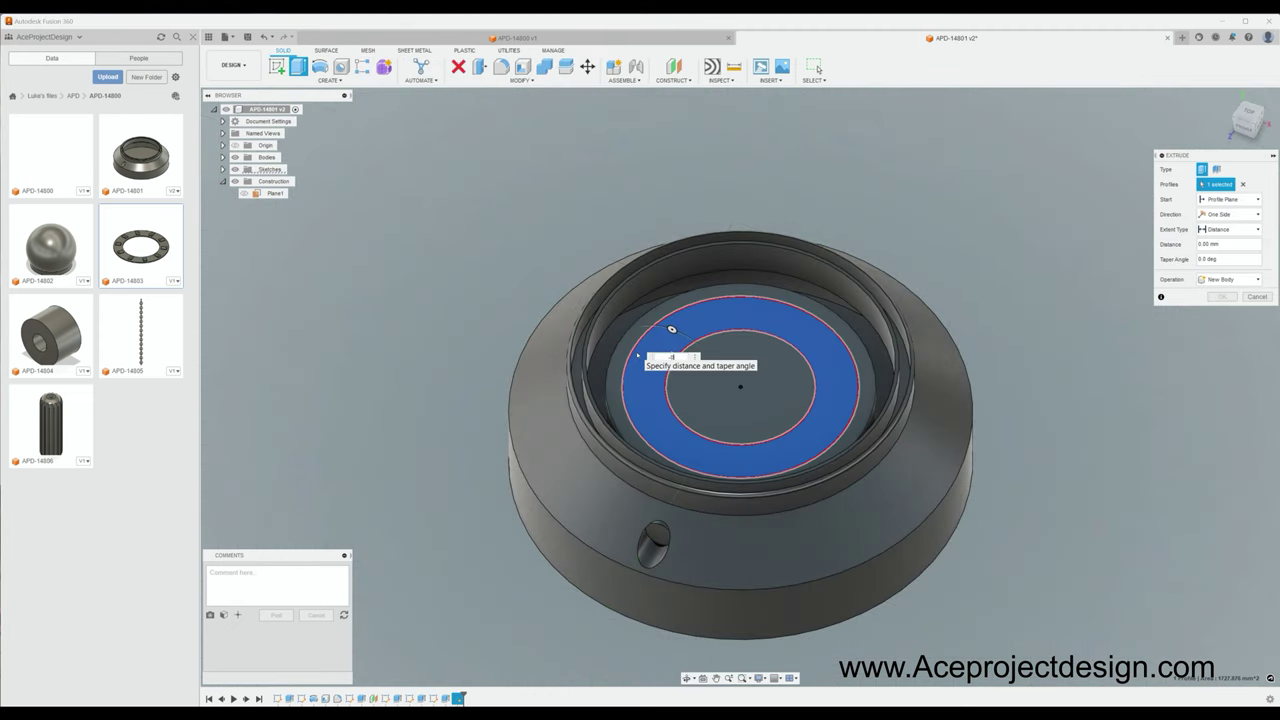
key("Escape")
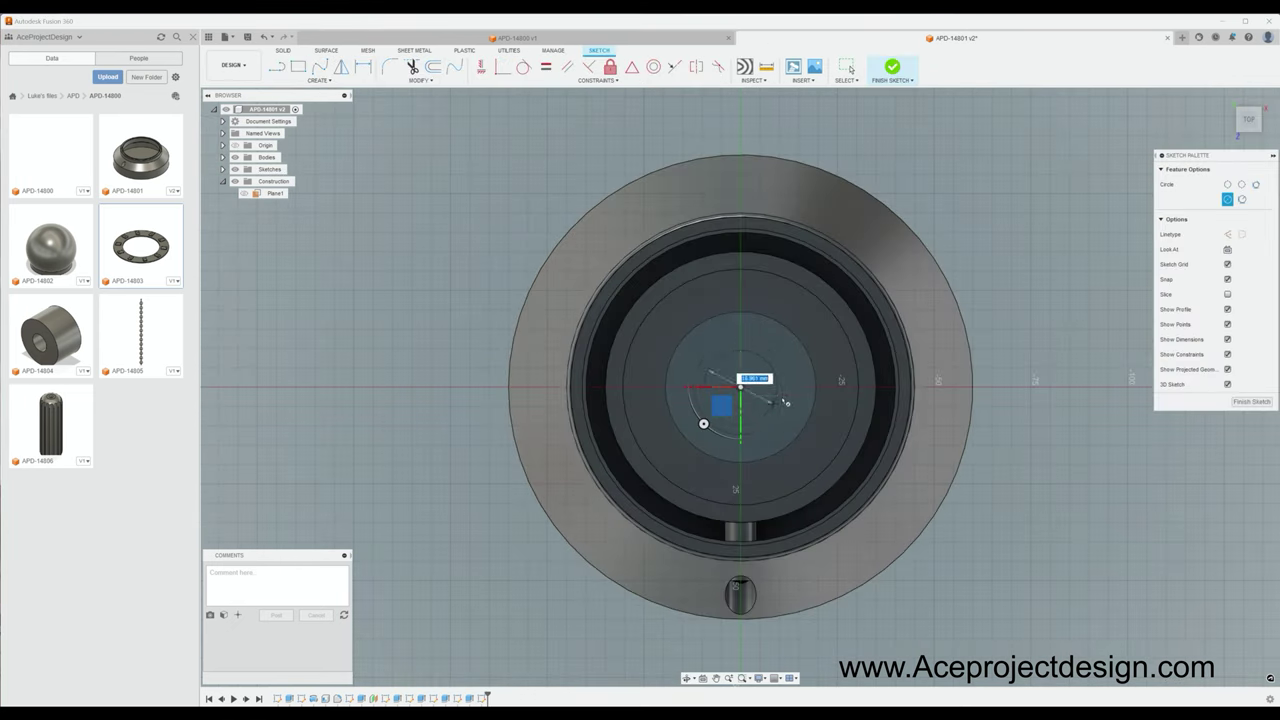
left_click(748, 423)
left_click(892, 66)
key("e")
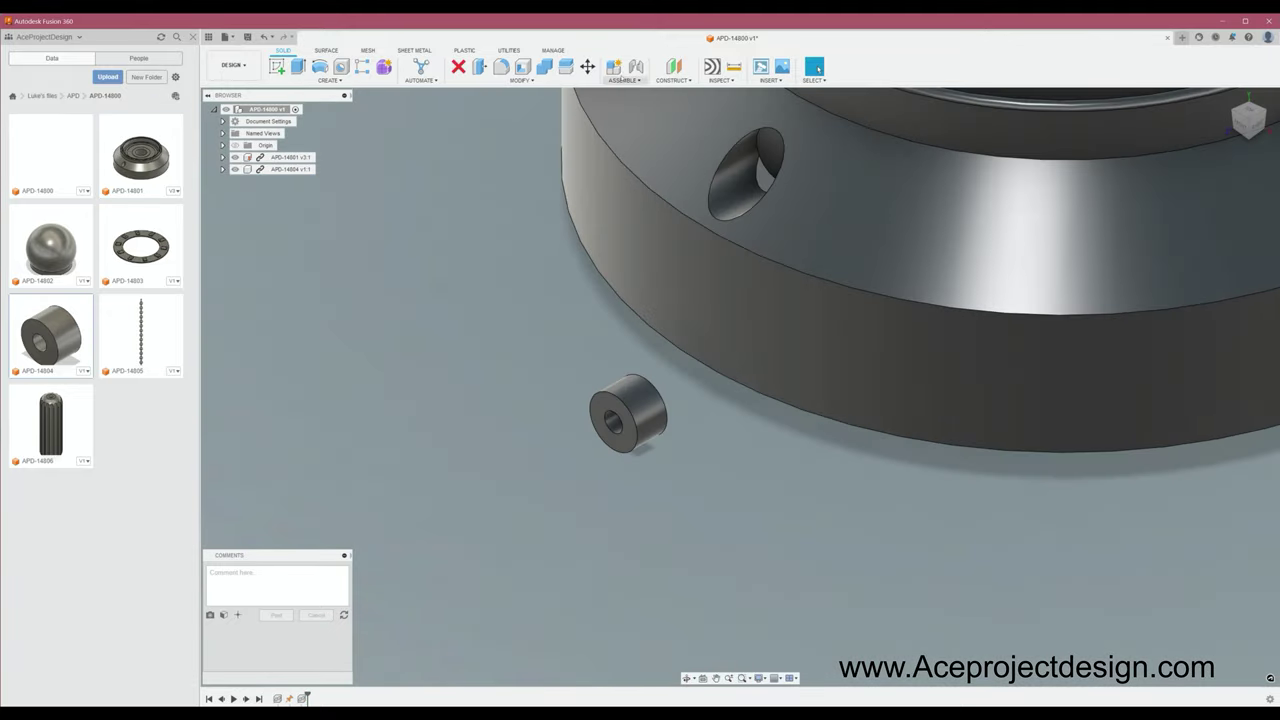
Joint the ball chain's end to the side hole of the base
scroll(420, 370, "down", 5)
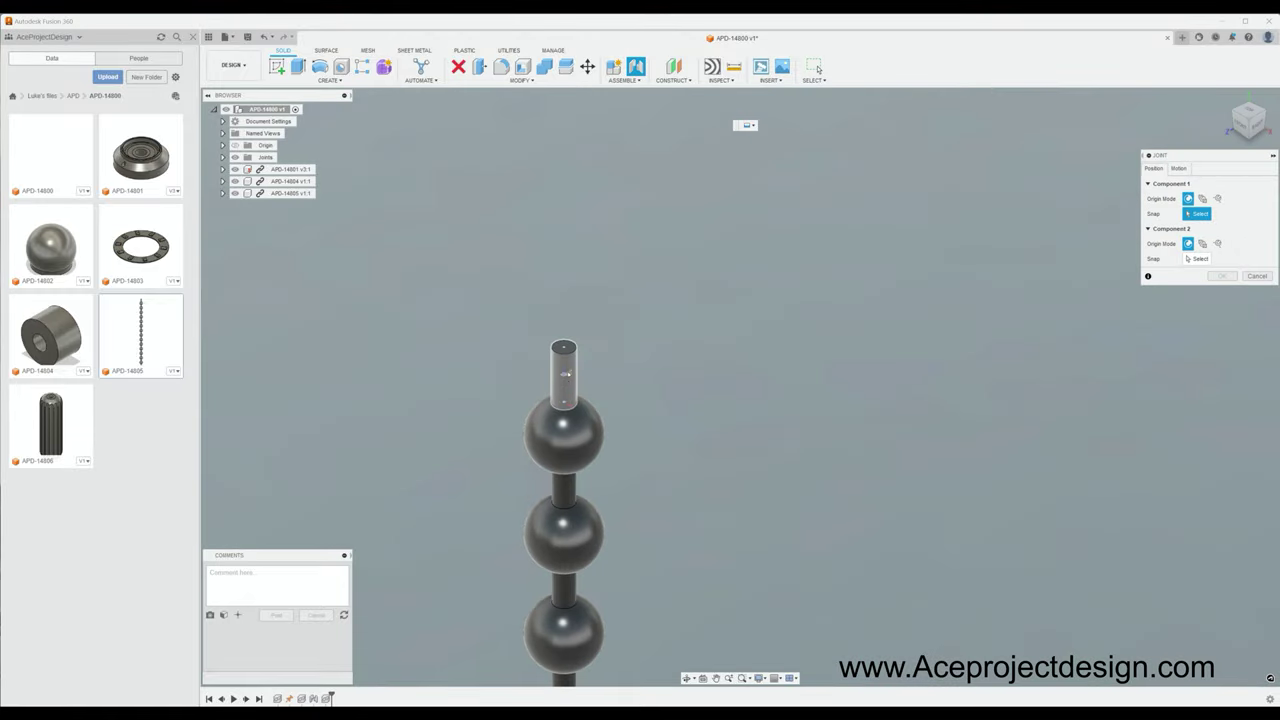
left_click(564, 373)
left_click(586, 362)
middle_click_drag(814, 442, 818, 68, "shift")
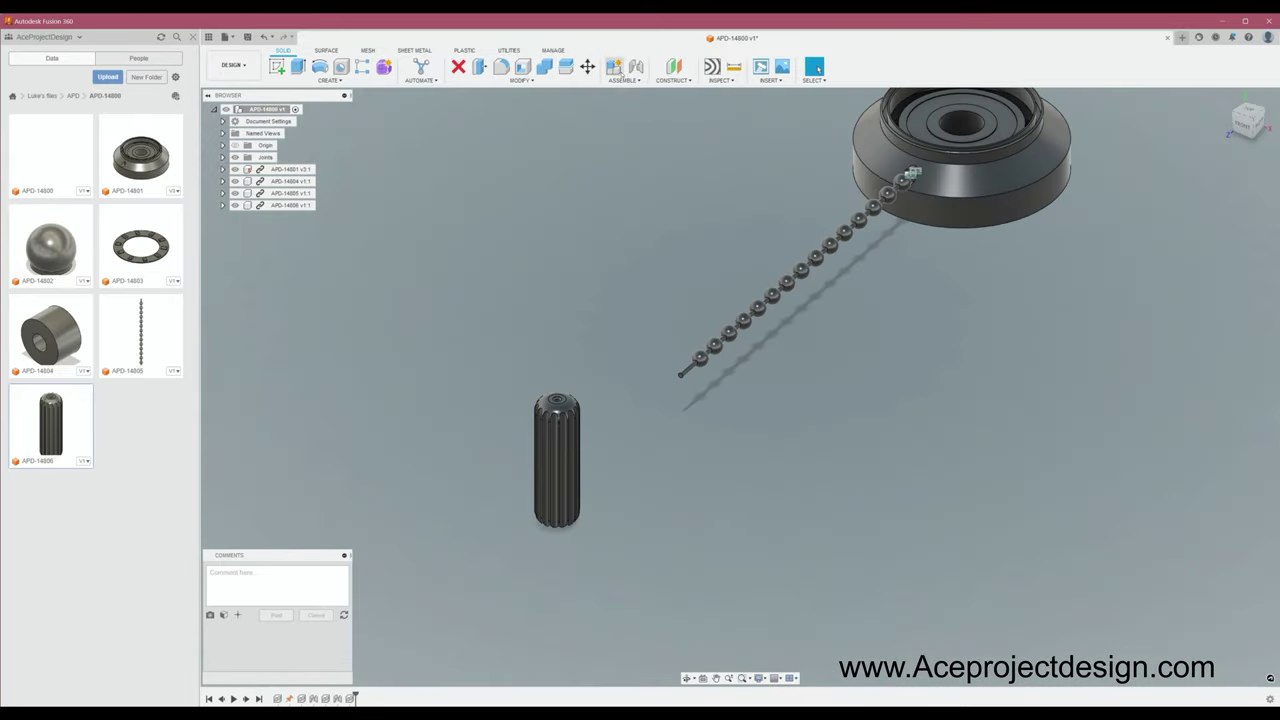
Joint the grooved handle onto the chain's rod end and insert the APD-14803 ring
left_click(614, 66)
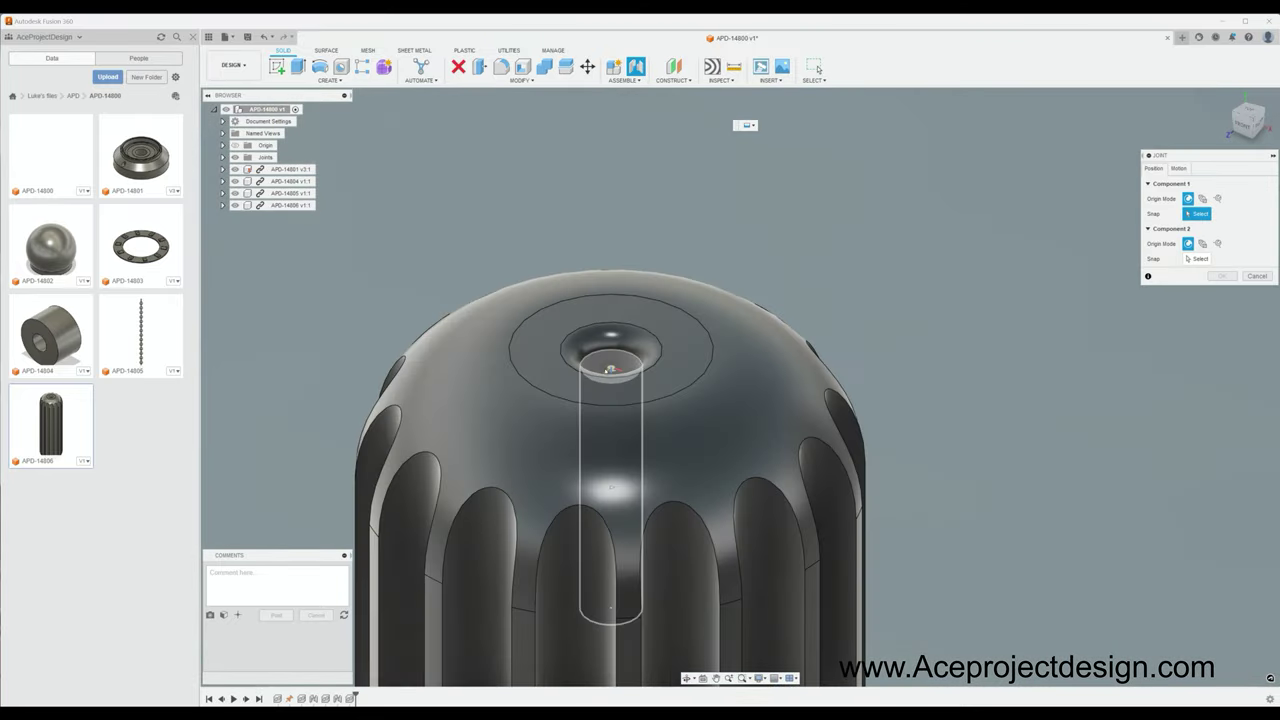
left_click(600, 357)
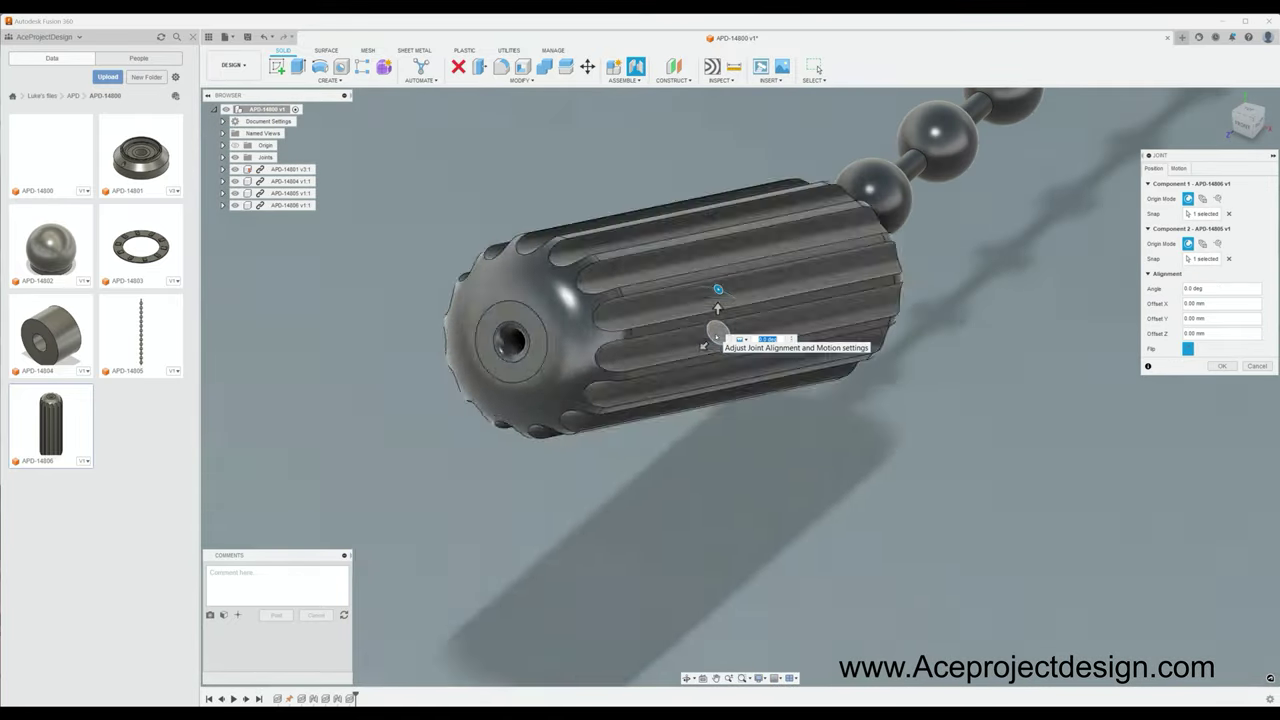
left_click(928, 237)
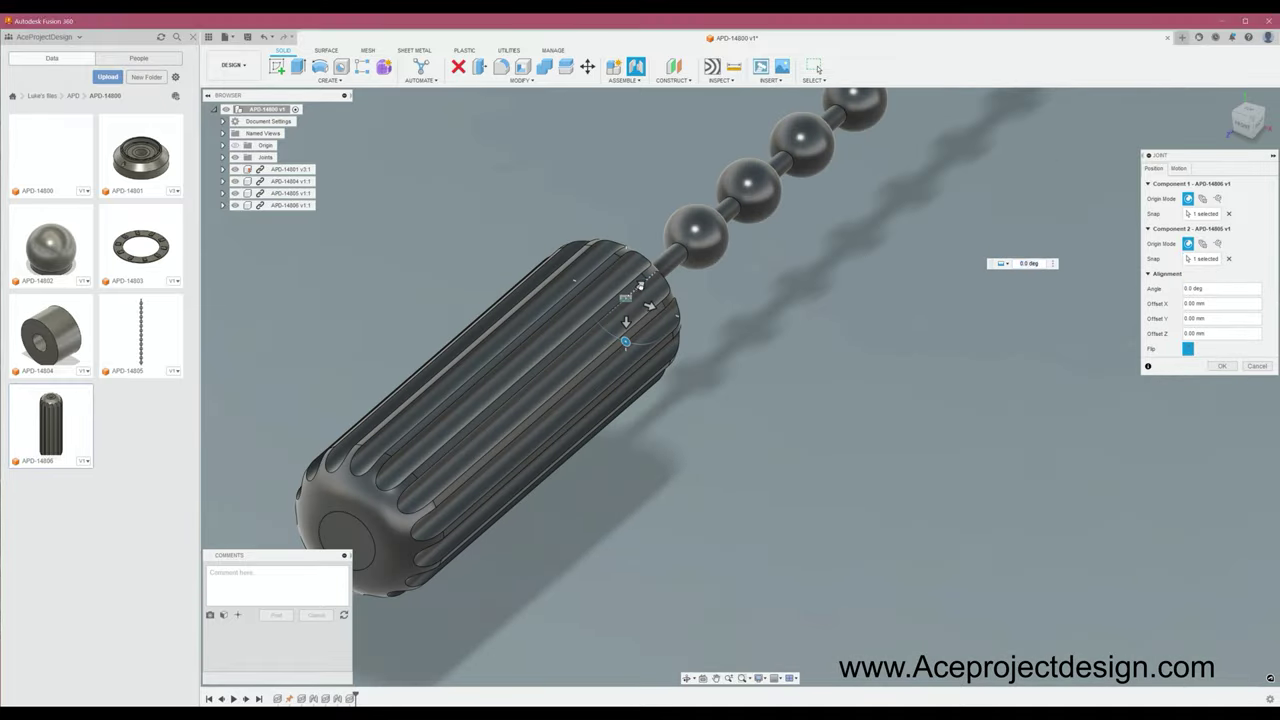
key("Return")
right_click(122, 252)
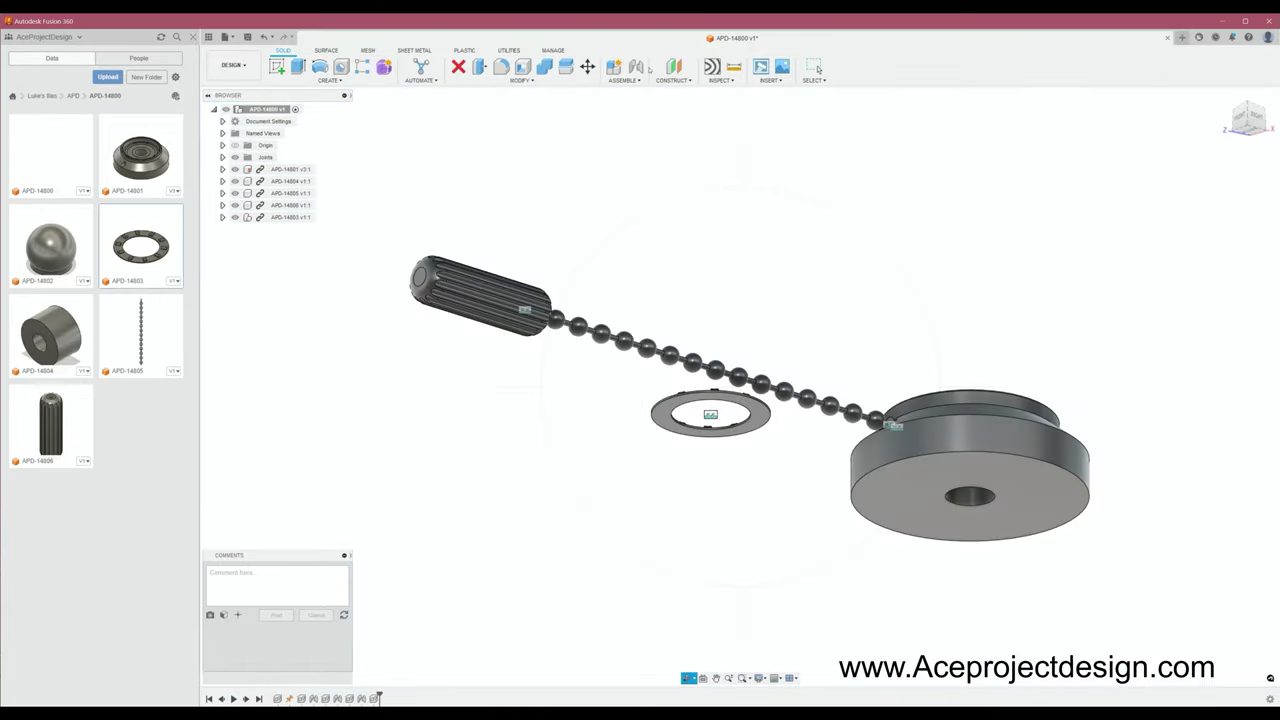
key("j")
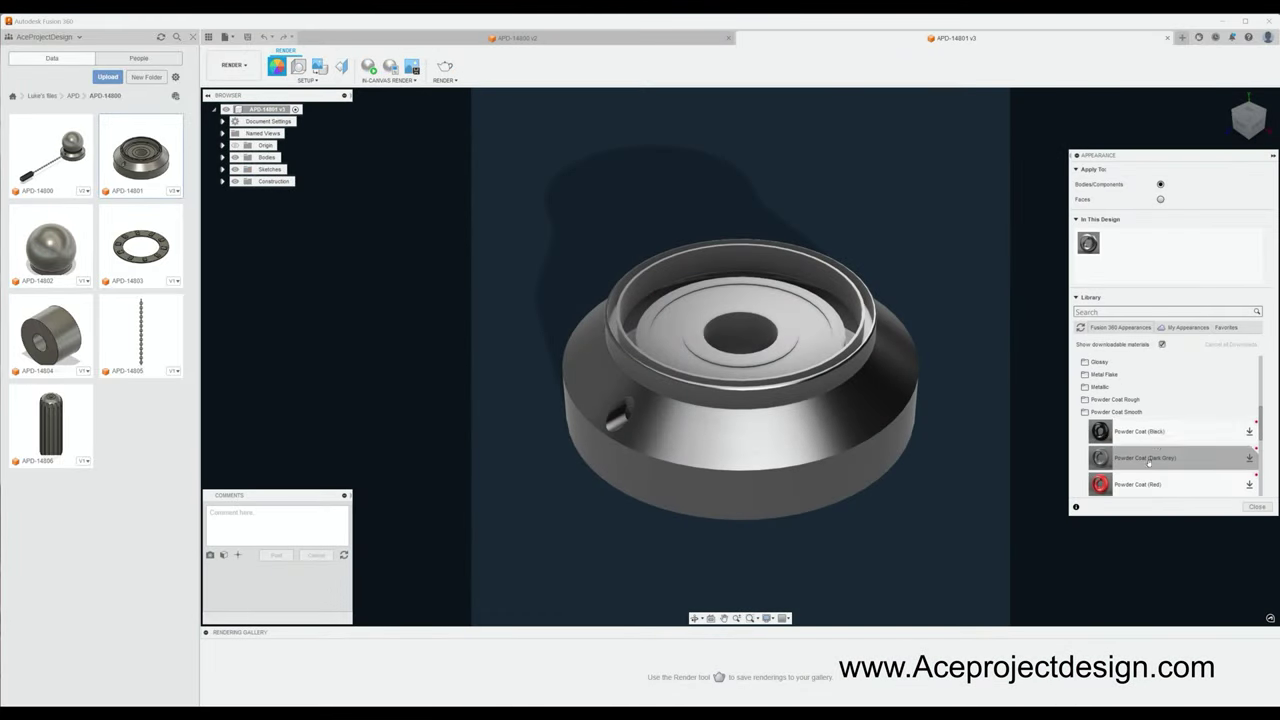
Apply Powder Coat (Black) to the base, Copper to the ring, and white LED to its blocks
scroll(1148, 462, "down", 2)
left_click_drag(1246, 397, 740, 400)
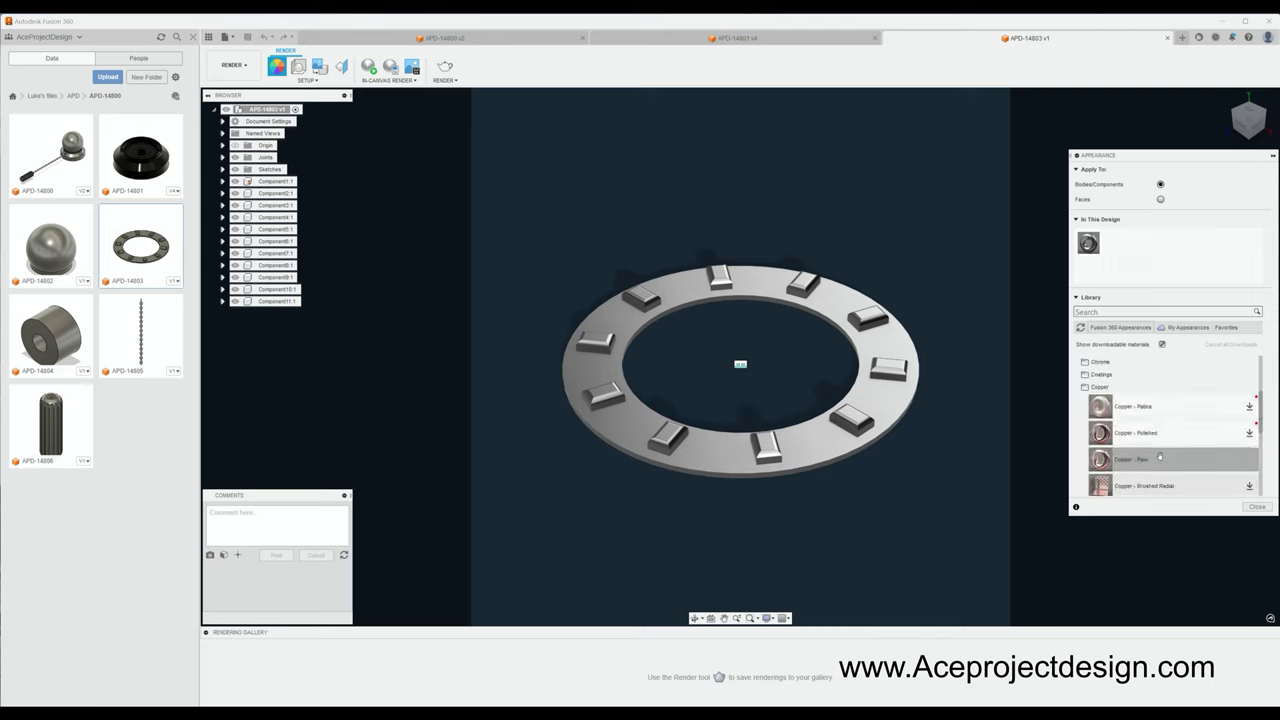
left_click_drag(1159, 457, 740, 400)
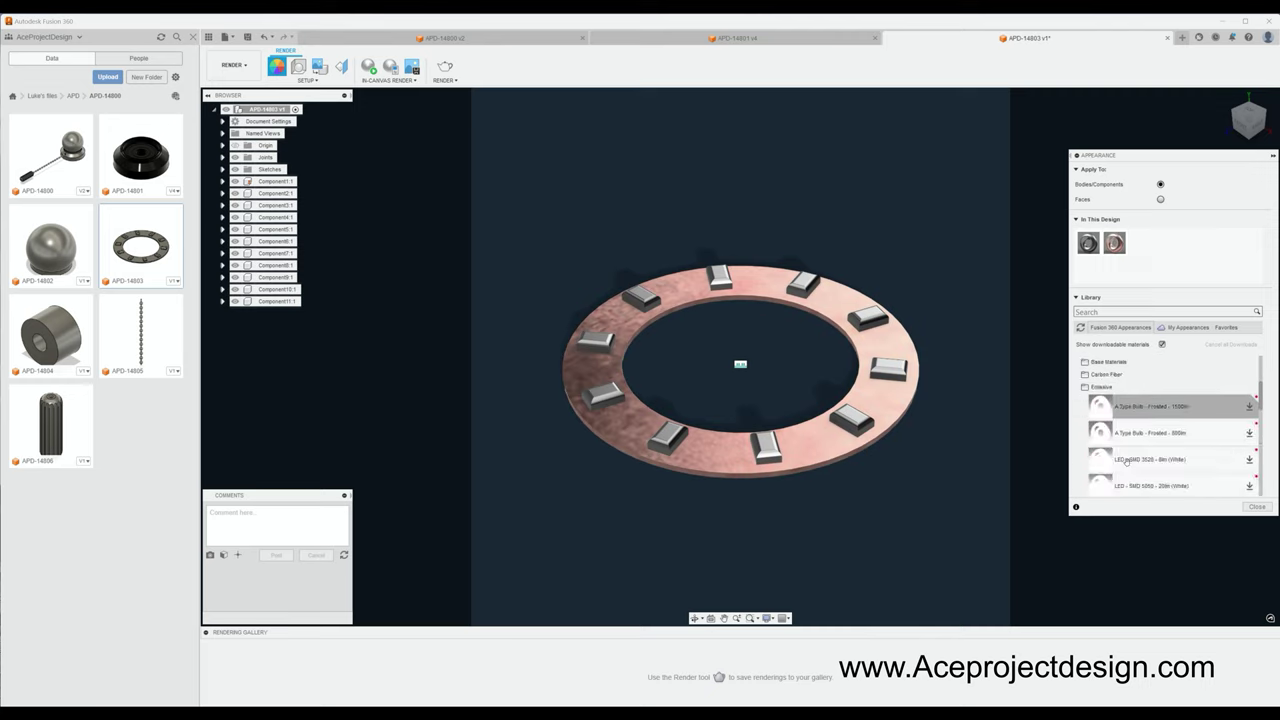
left_click_drag(1100, 422, 850, 418)
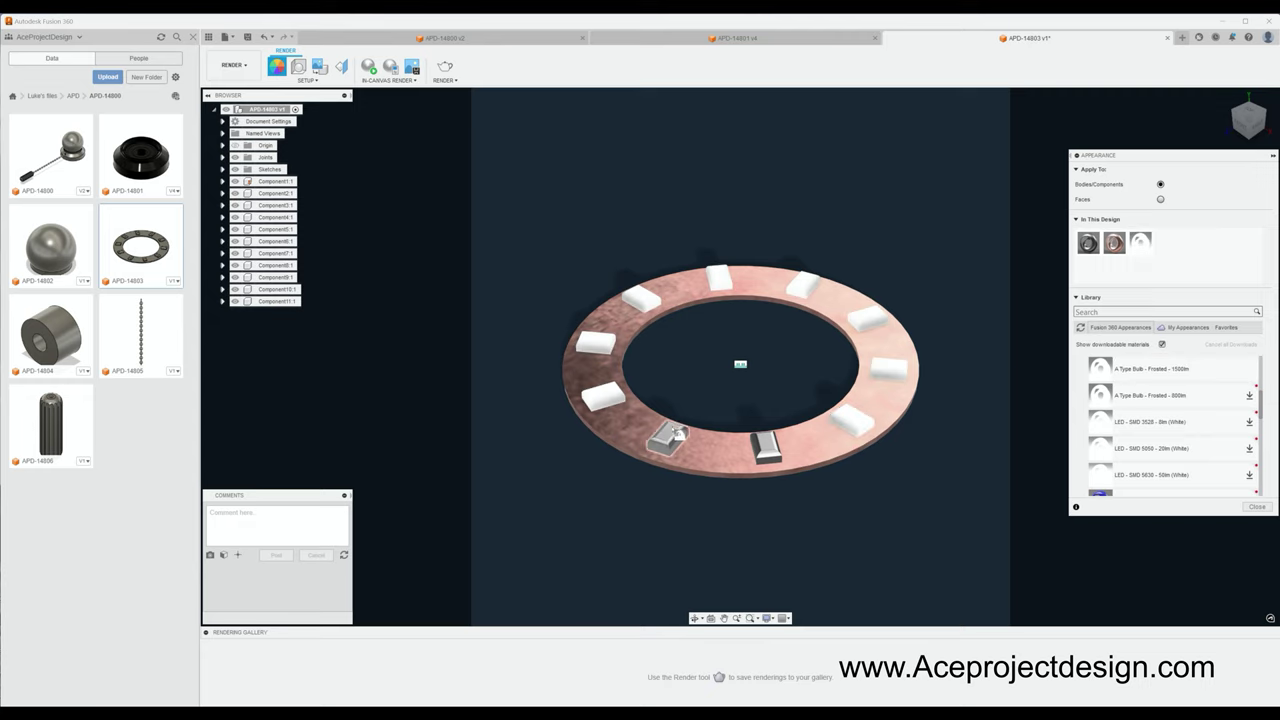
left_click(1257, 507)
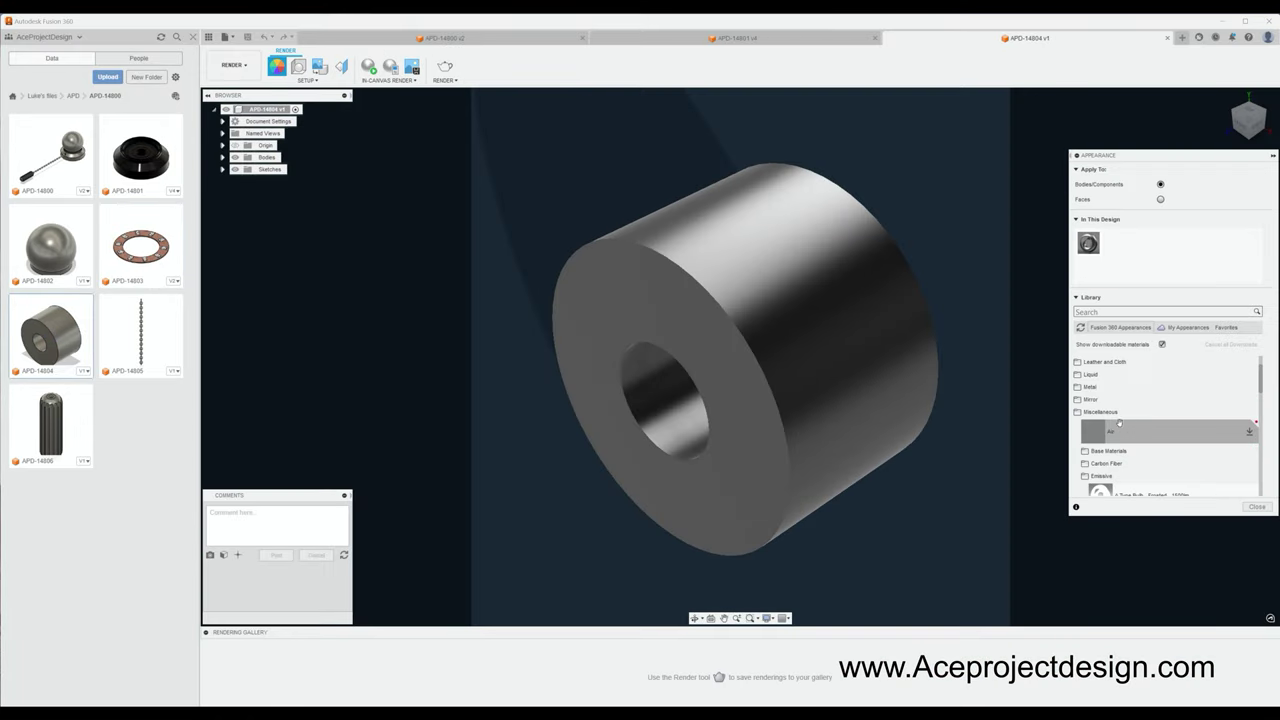
scroll(1118, 425, "down", 5)
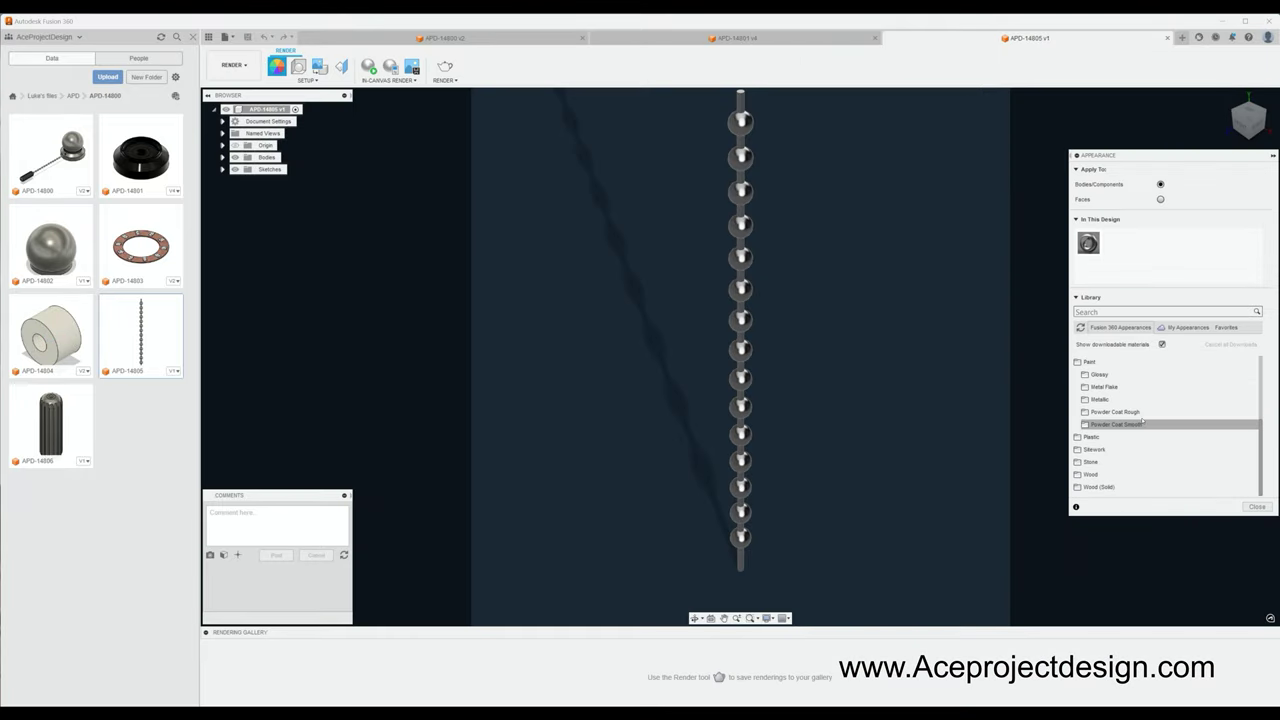
Apply Fabric (Light Brown) appearance to the ball chain
scroll(1202, 395, "up", 2)
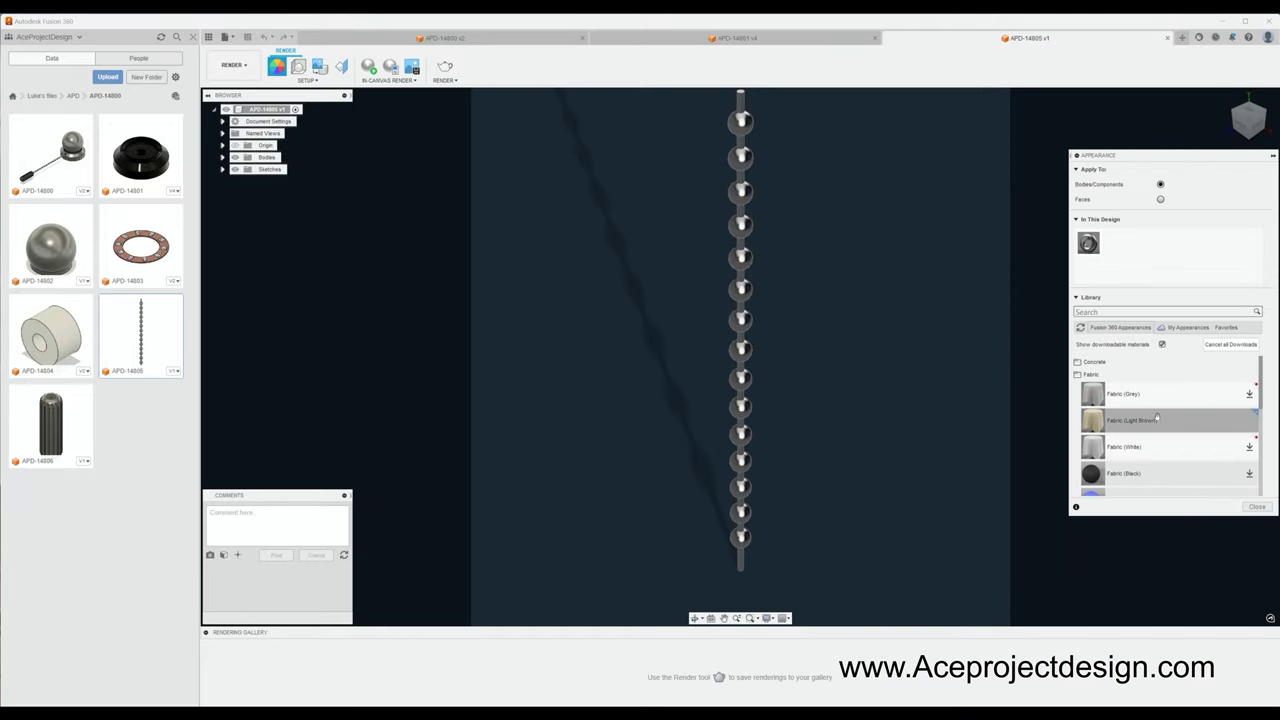
left_click_drag(827, 432, 739, 440)
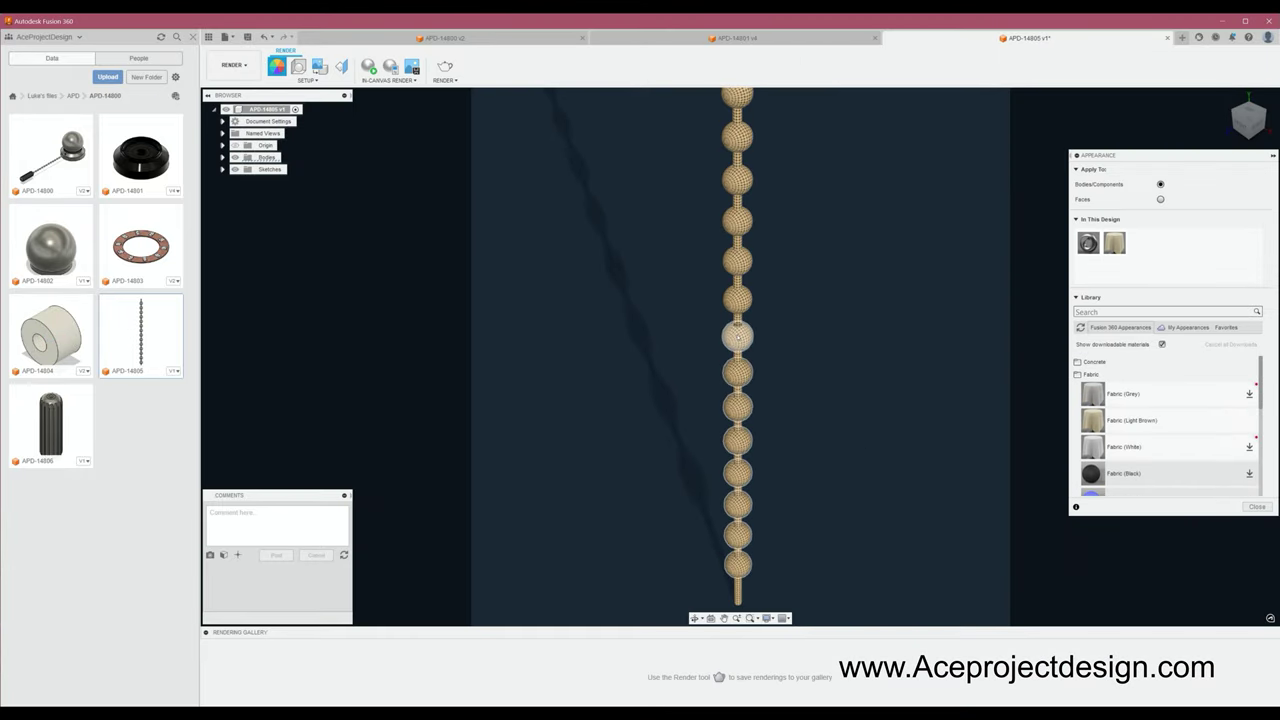
scroll(741, 328, "down", 2)
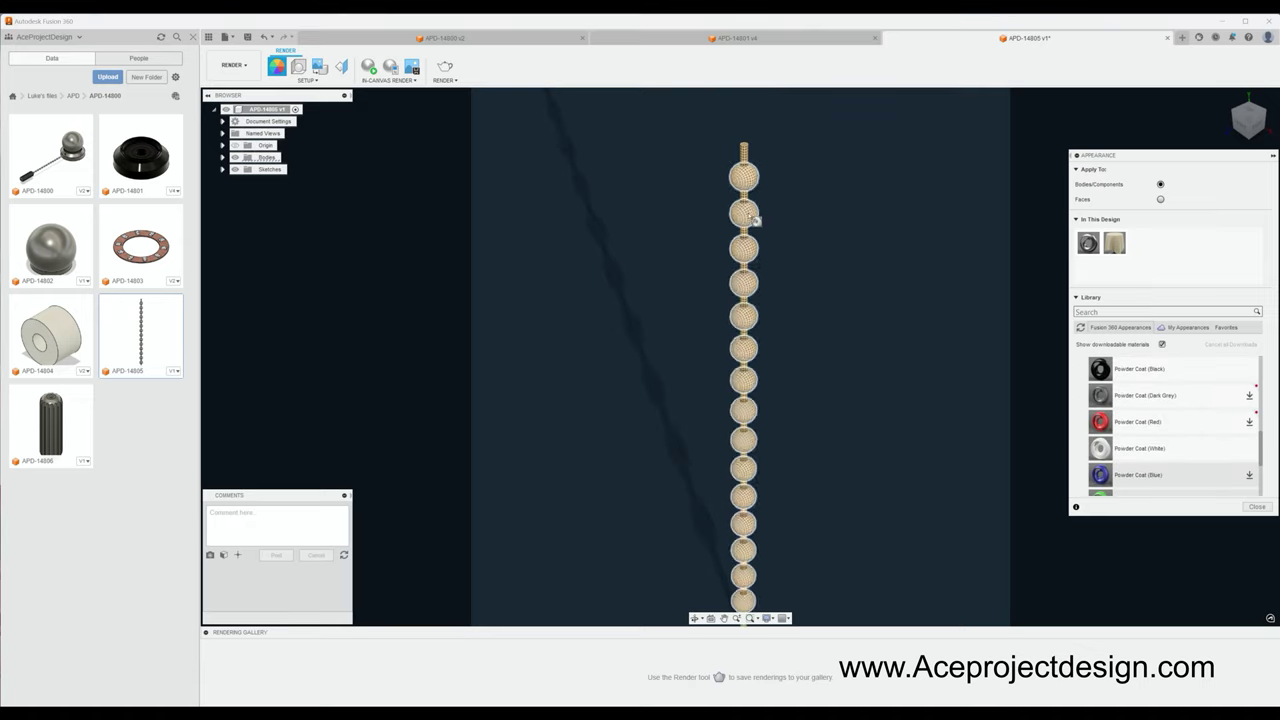
scroll(754, 214, "down", 3)
left_click(276, 65)
Give the dome part a frosted Glass appearance, save it, and close both part documents
double_click(50, 425)
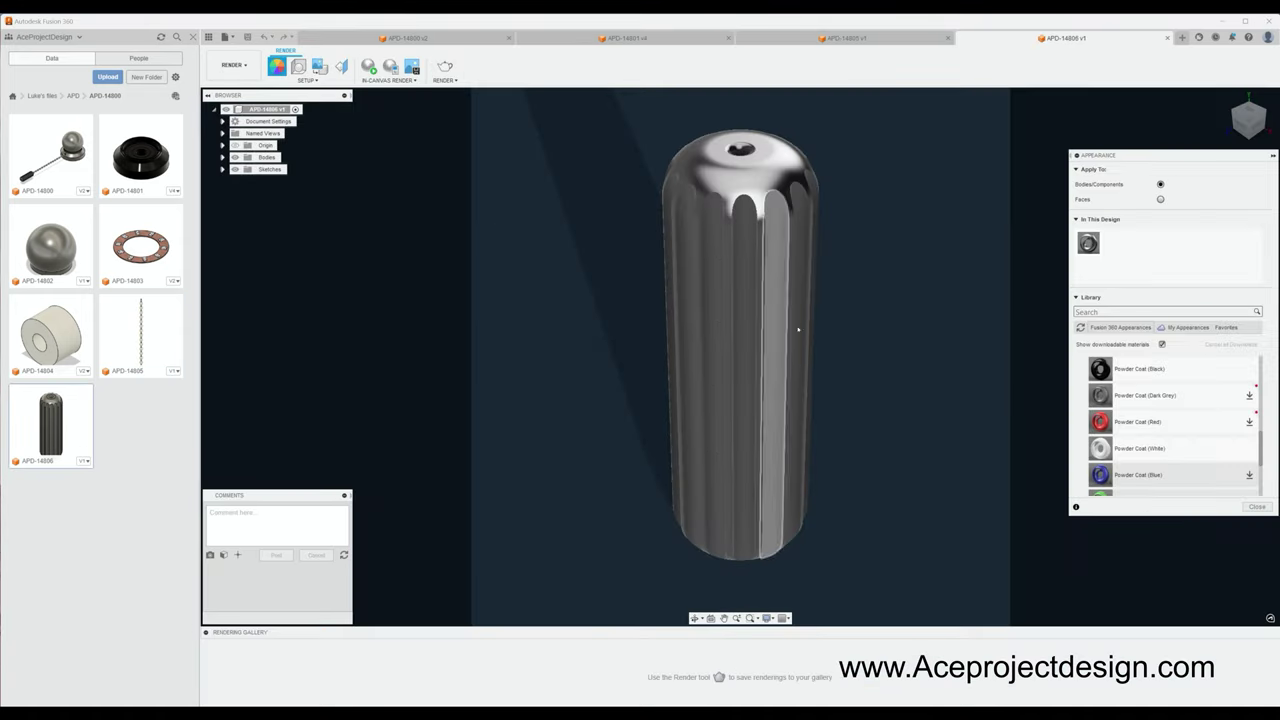
left_click(276, 65)
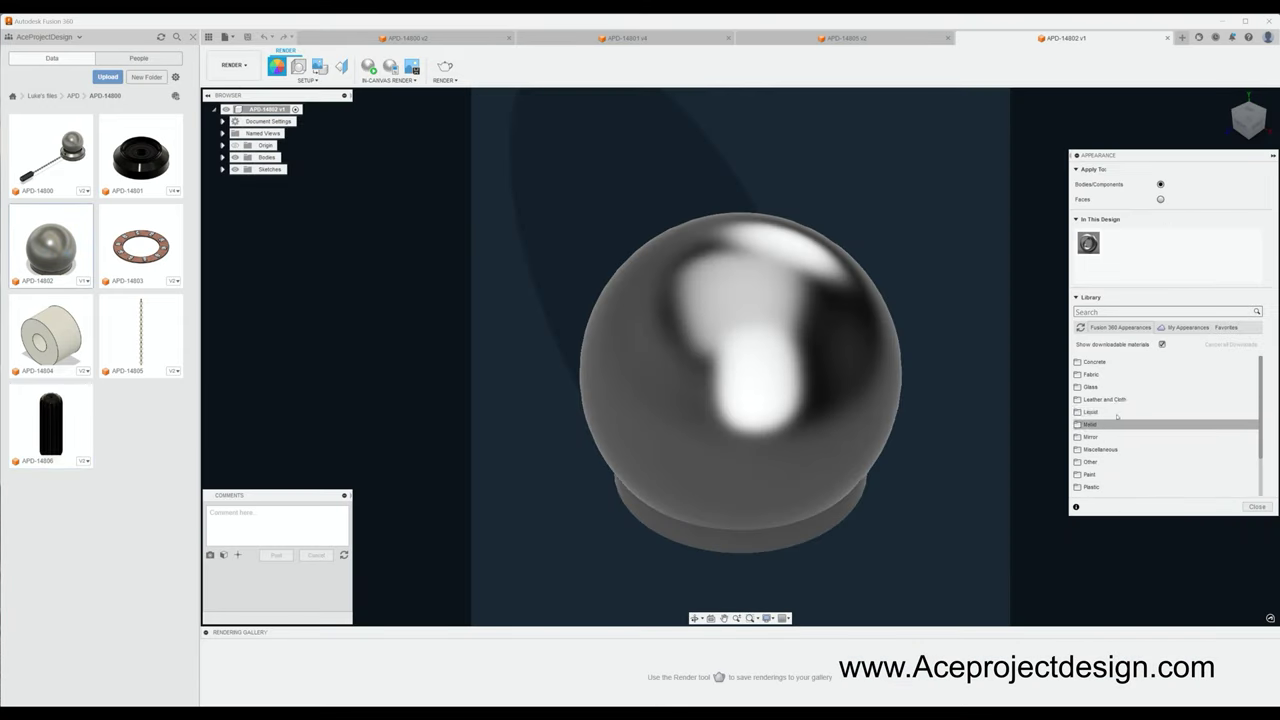
scroll(1153, 451, "down", 3)
left_click_drag(1180, 452, 740, 360)
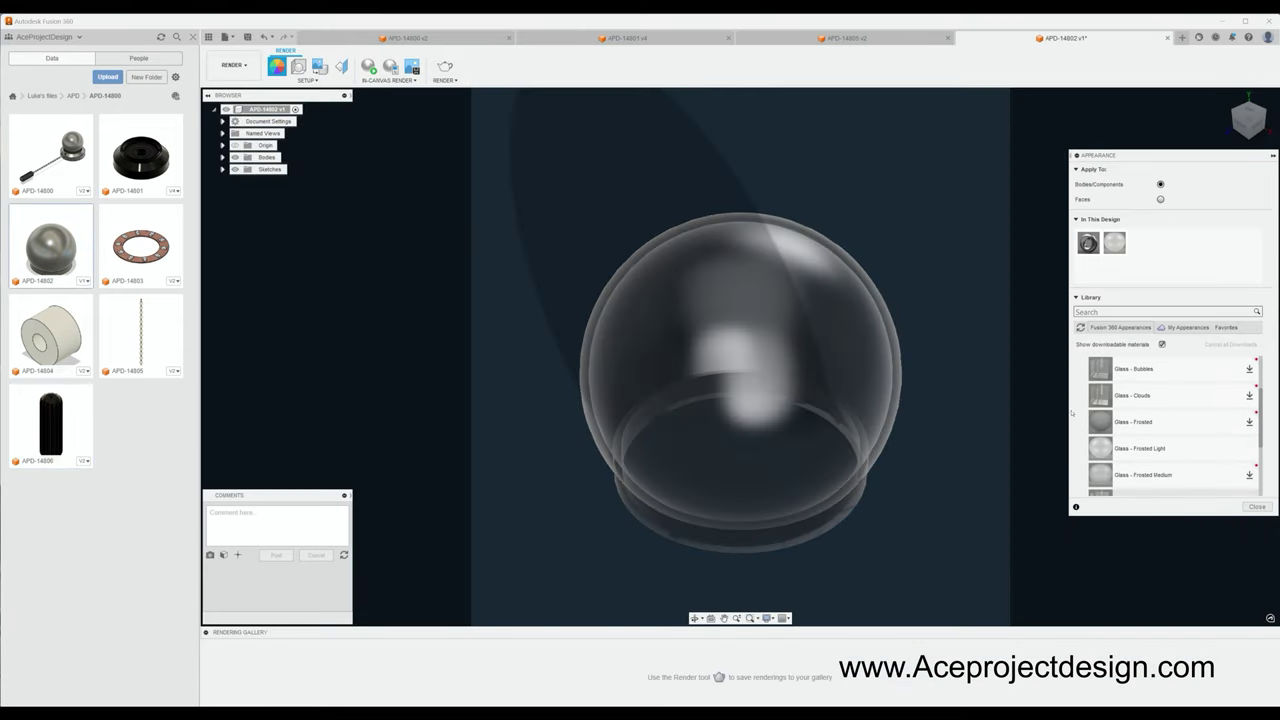
key("ctrl+s")
key("Return")
key("ctrl+w")
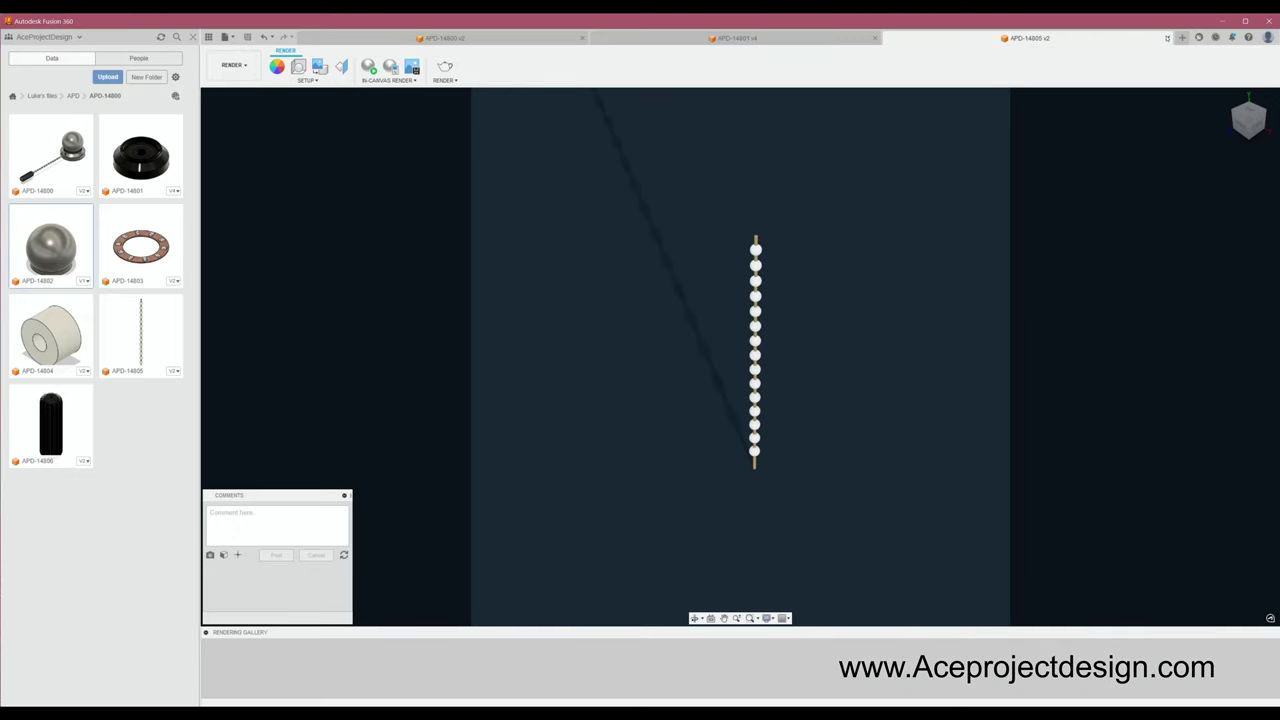
key("ctrl+w")
key("ctrl+w")
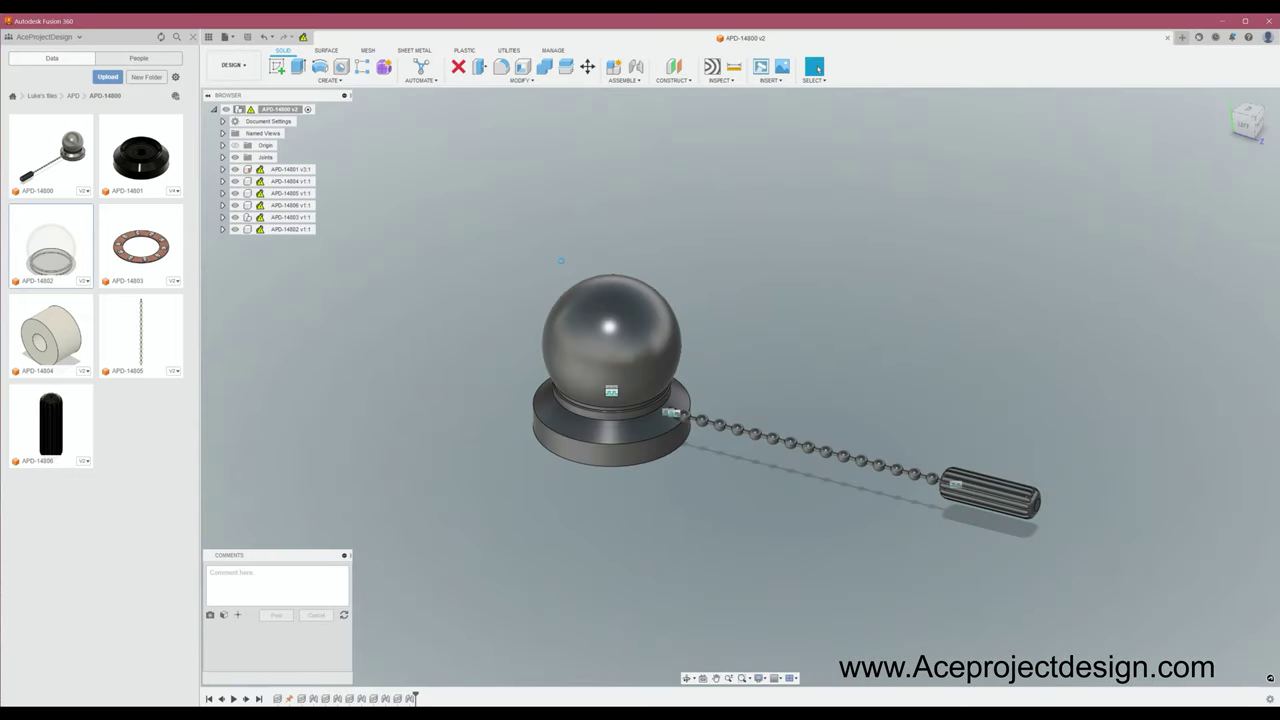
Start an In-Canvas Render of the APD-14800 globe assembly in the Render workspace
left_click(232, 65)
left_click(235, 122)
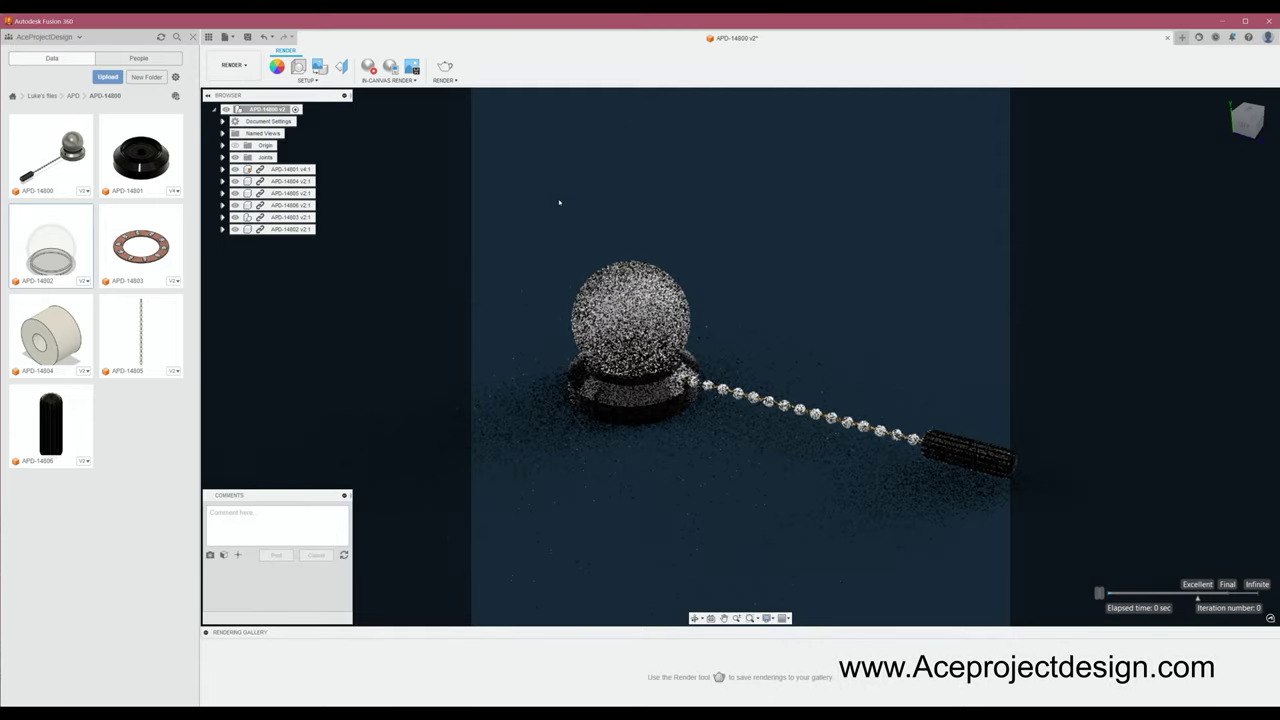